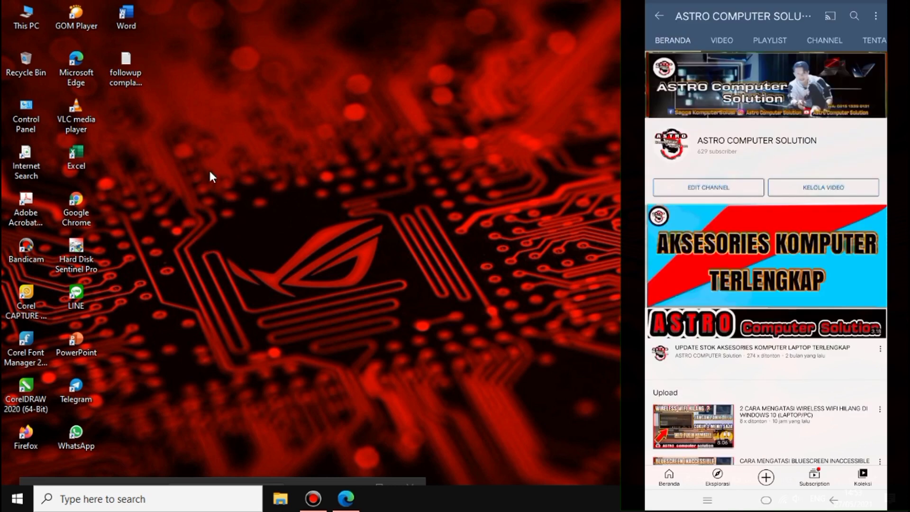
right_click(196, 157)
left_click(209, 196)
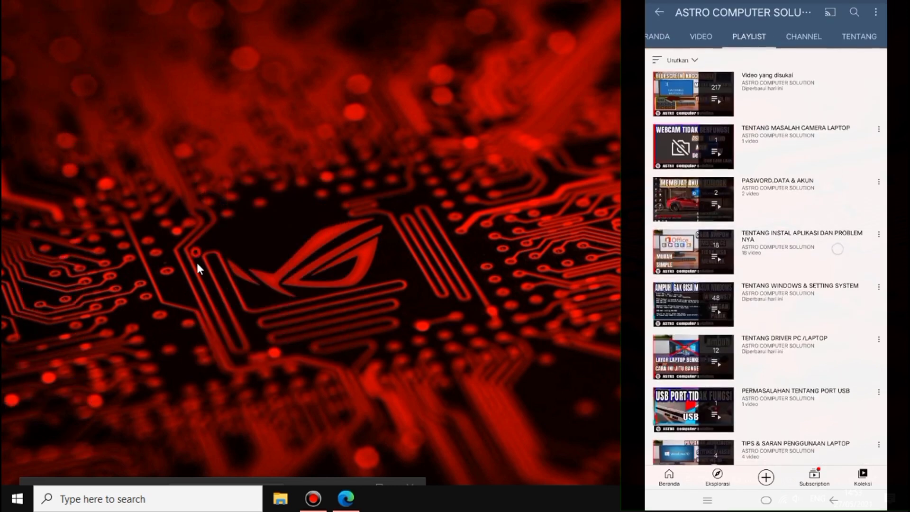
left_click_drag(180, 294, 203, 326)
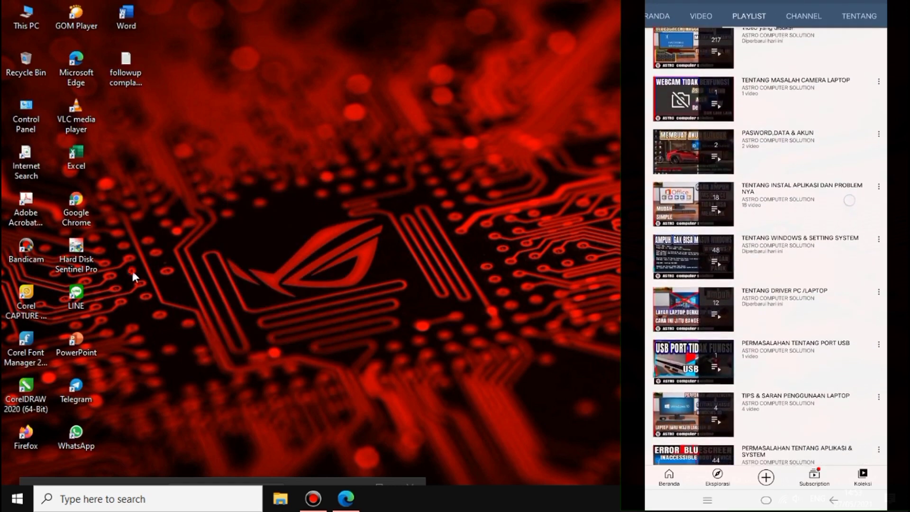
left_click_drag(132, 268, 175, 320)
left_click_drag(142, 287, 210, 301)
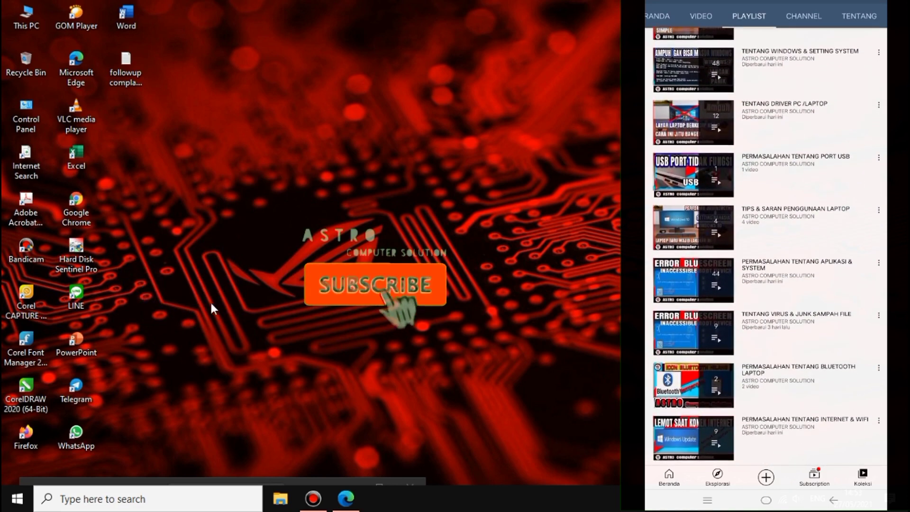
left_click_drag(132, 284, 237, 313)
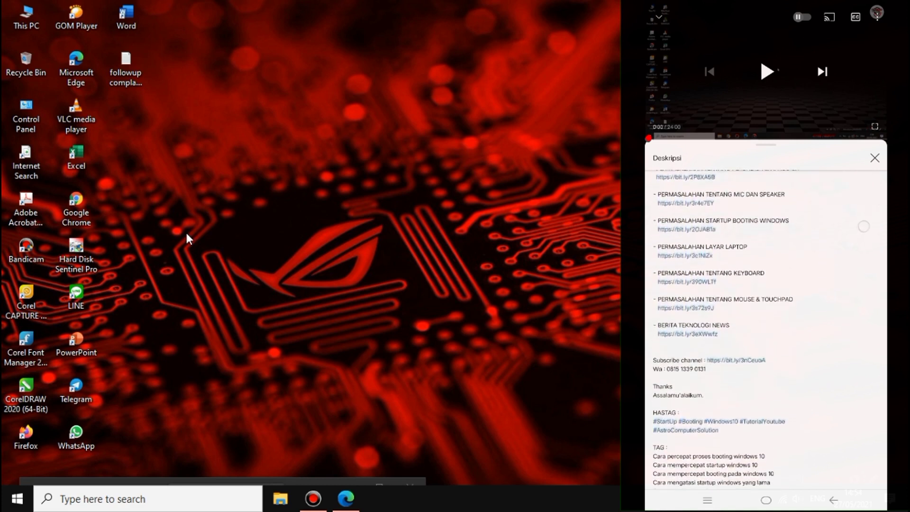
left_click(122, 125)
right_click(179, 163)
left_click(176, 163)
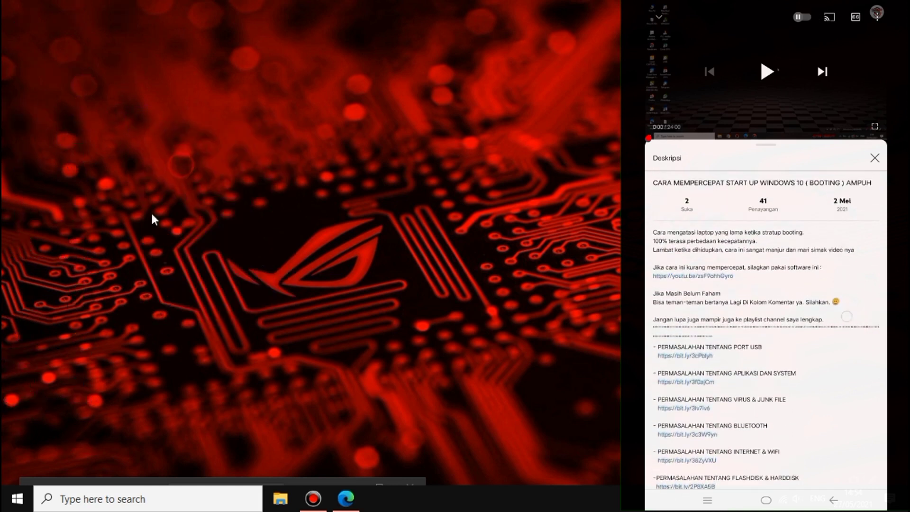
left_click_drag(164, 277, 144, 298)
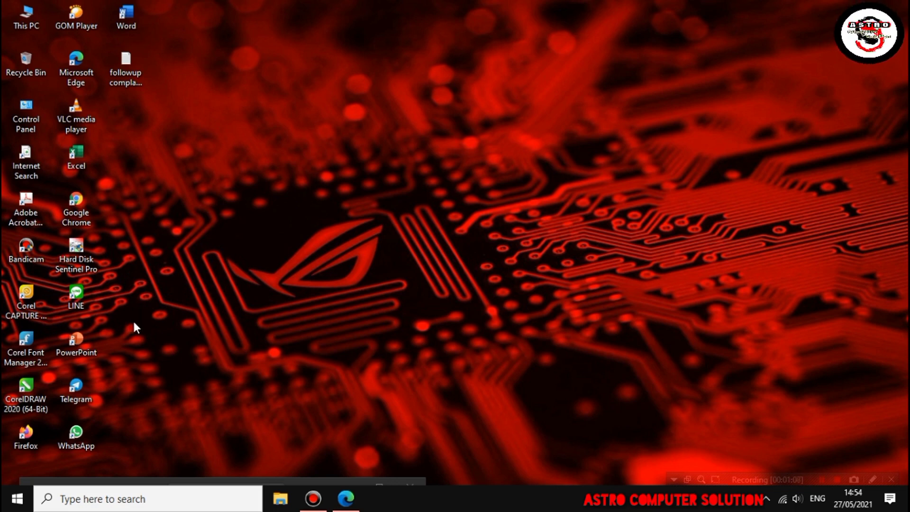
right_click(122, 254)
left_click(134, 284)
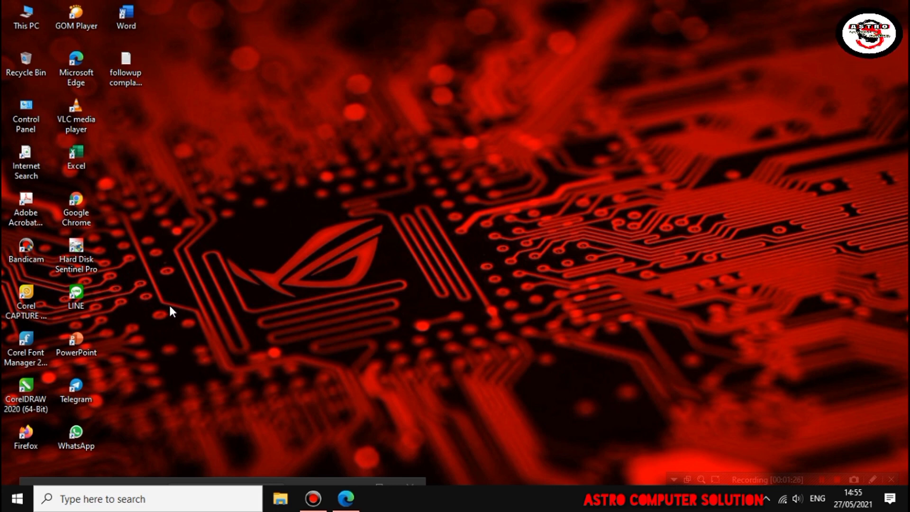
right_click(167, 226)
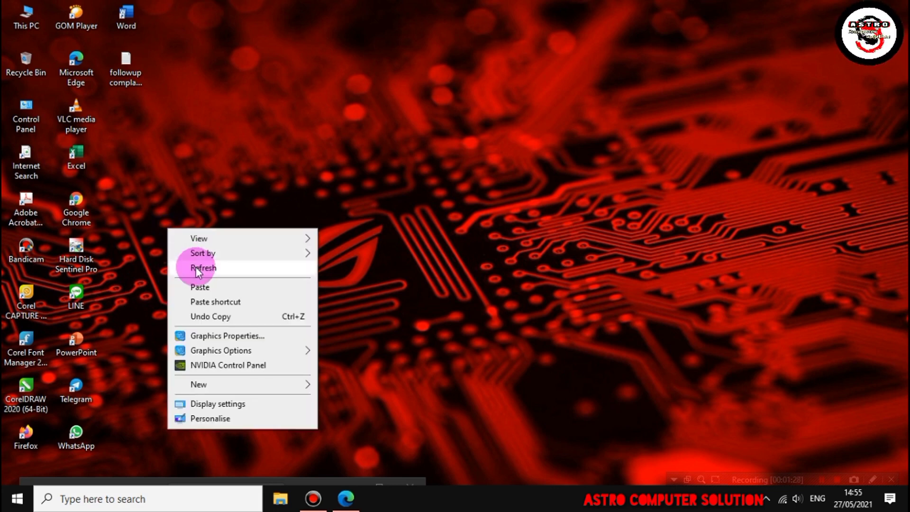
left_click(194, 265)
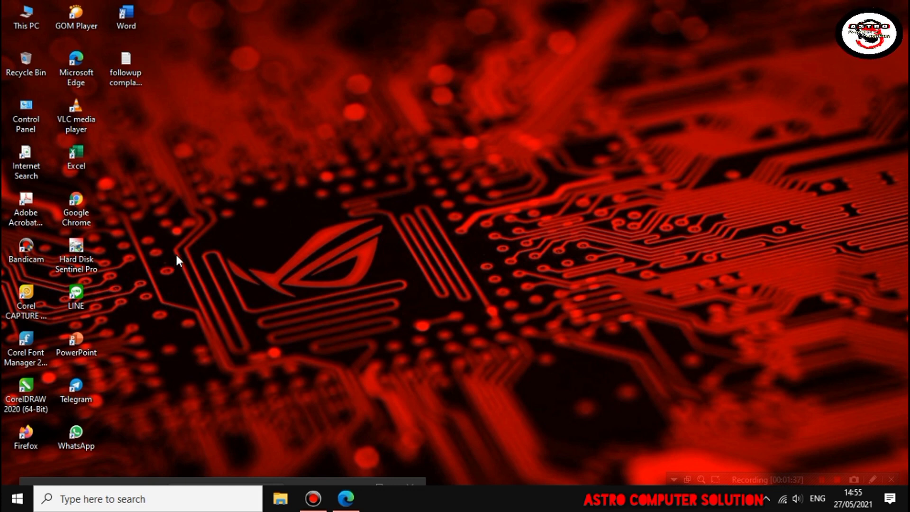
right_click(179, 171)
left_click(198, 206)
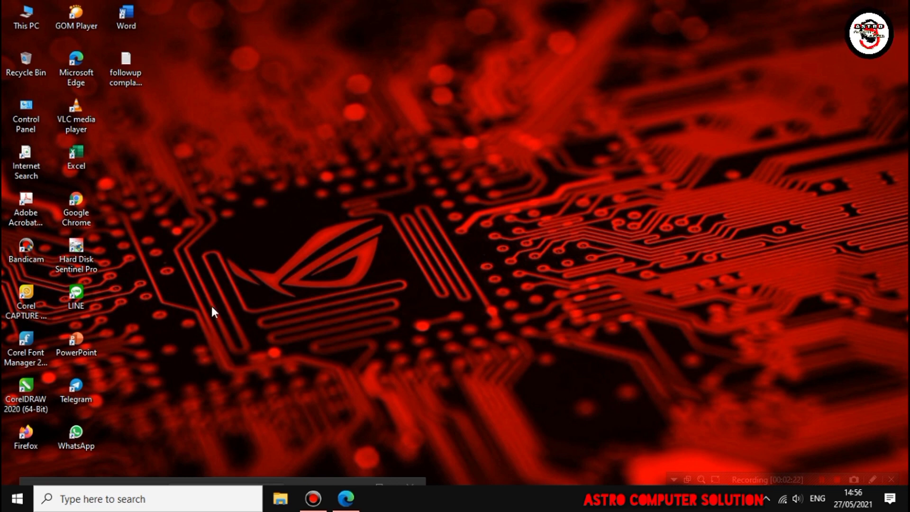
Open the Battery page of the Windows system settings
left_click(17, 499)
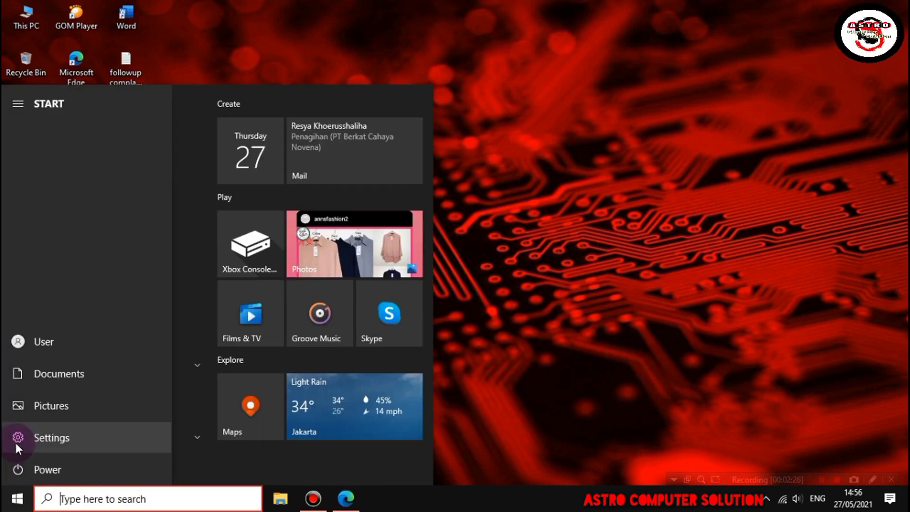
left_click(18, 438)
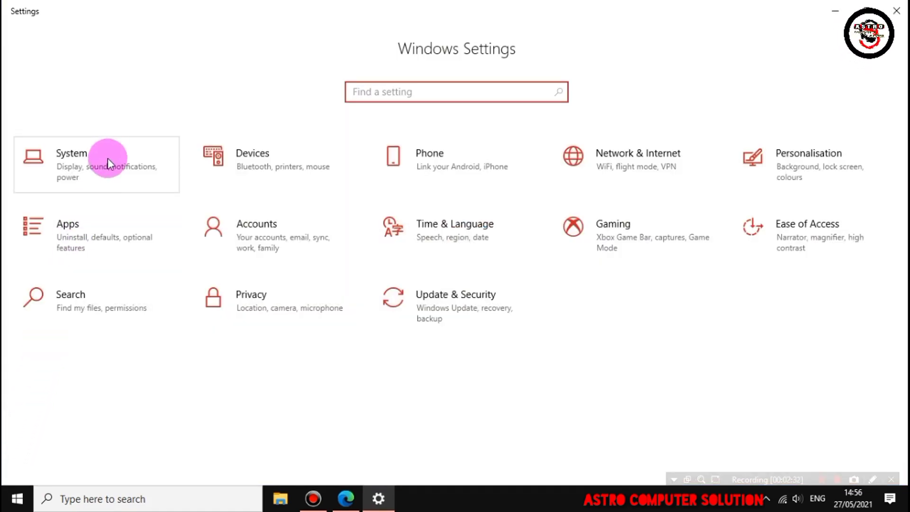
left_click(108, 175)
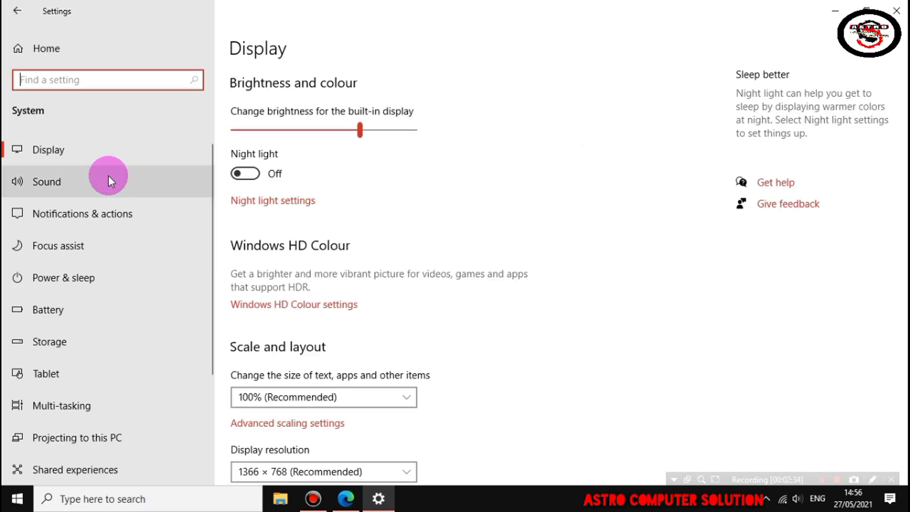
left_click(70, 312)
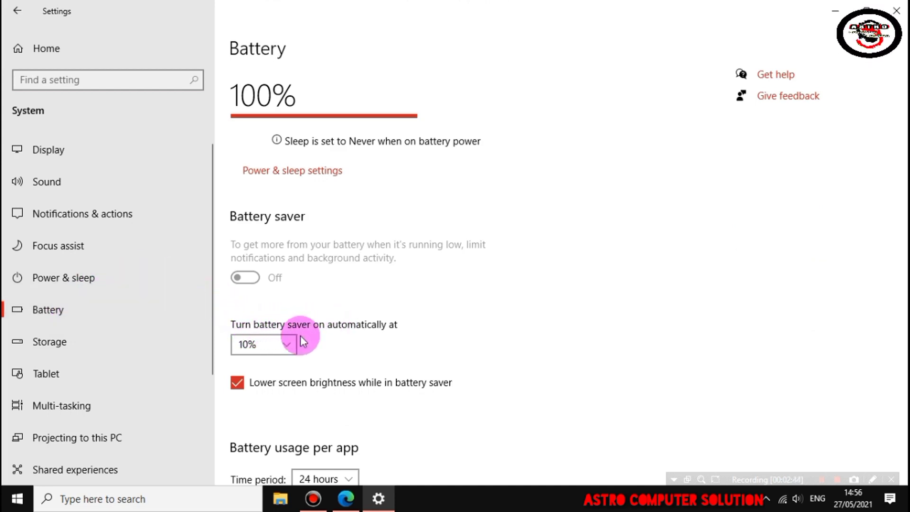
Set battery saver to turn on automatically at 30% and close the settings
left_click(272, 346)
left_click(259, 366)
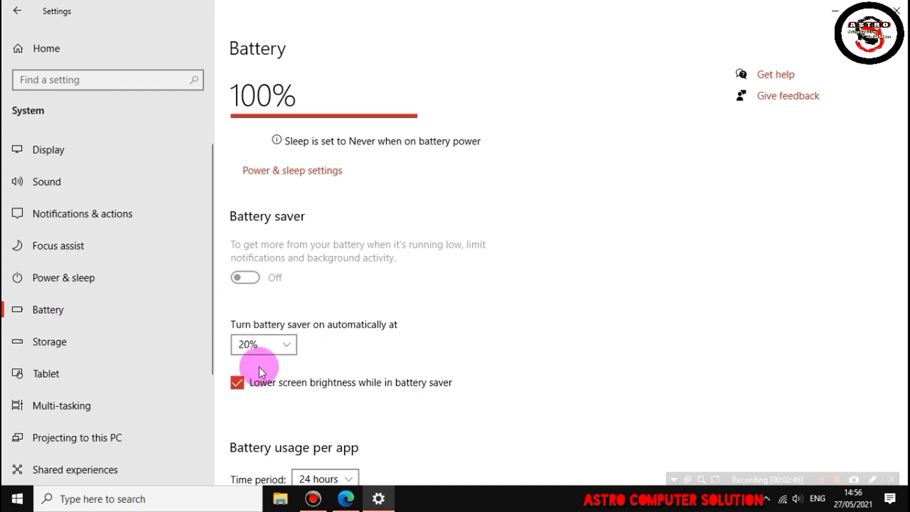
left_click(275, 344)
left_click(259, 368)
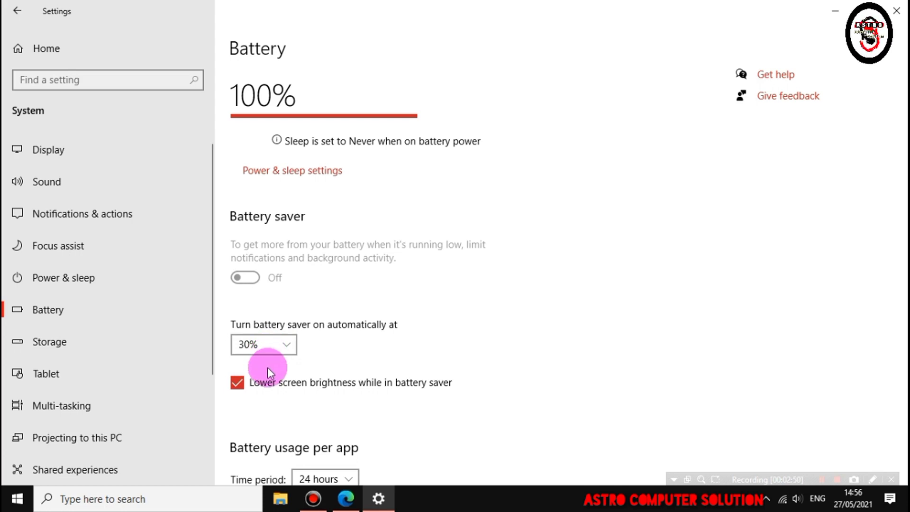
scroll(264, 379, "down", 2)
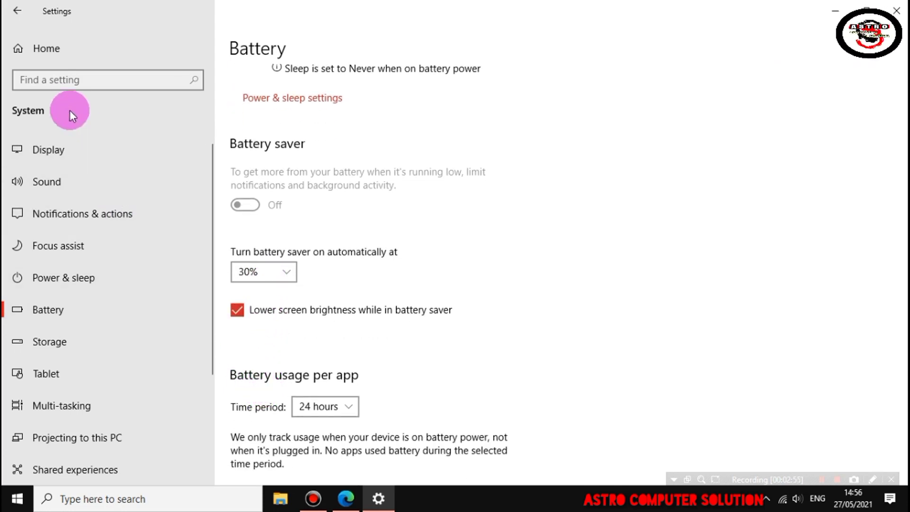
left_click(53, 49)
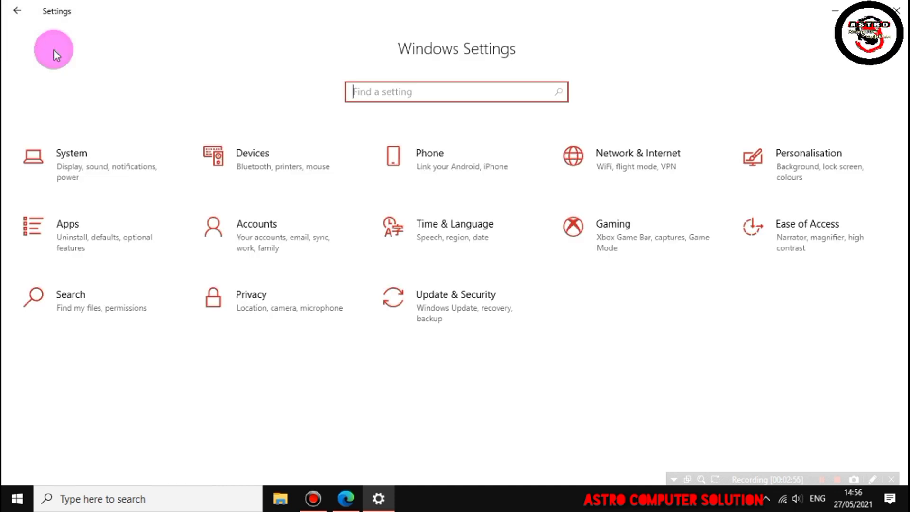
left_click(889, 3)
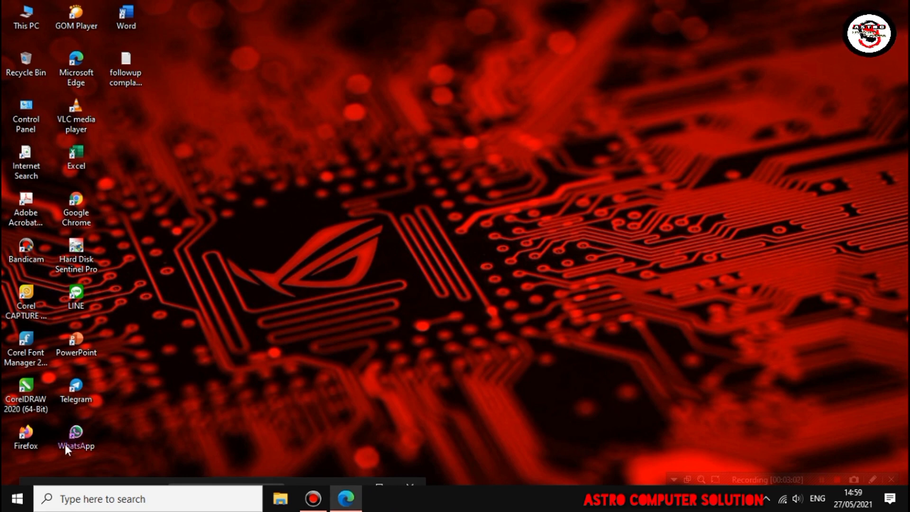
Open the Balanced power plan's settings by way of the additional power settings under Power & sleep
left_click(17, 498)
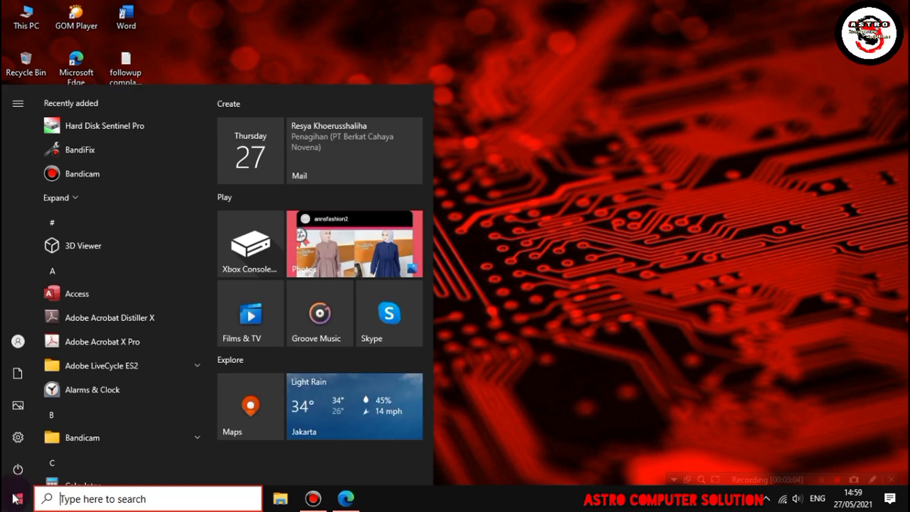
left_click(19, 441)
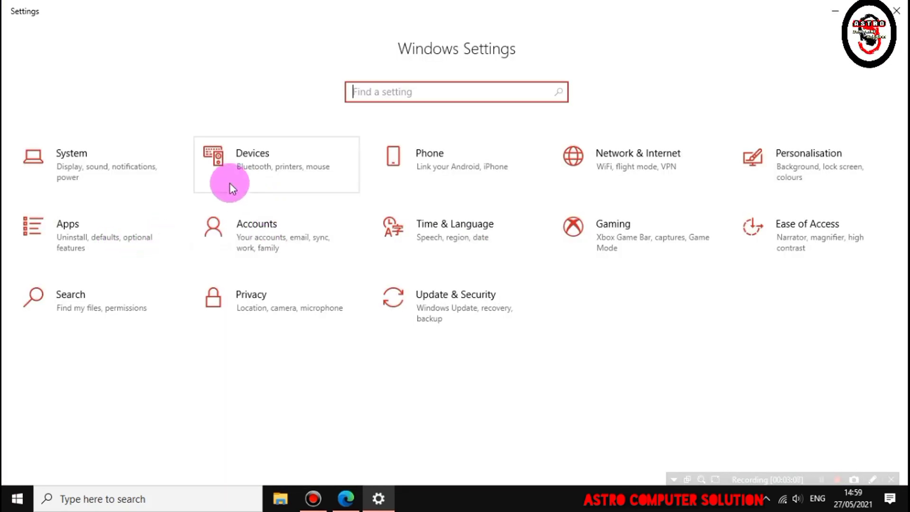
left_click(127, 177)
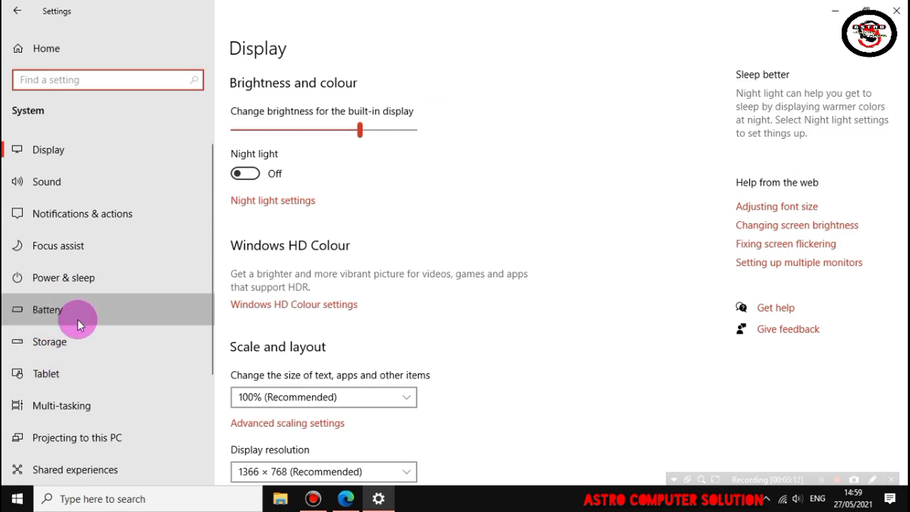
left_click(95, 311)
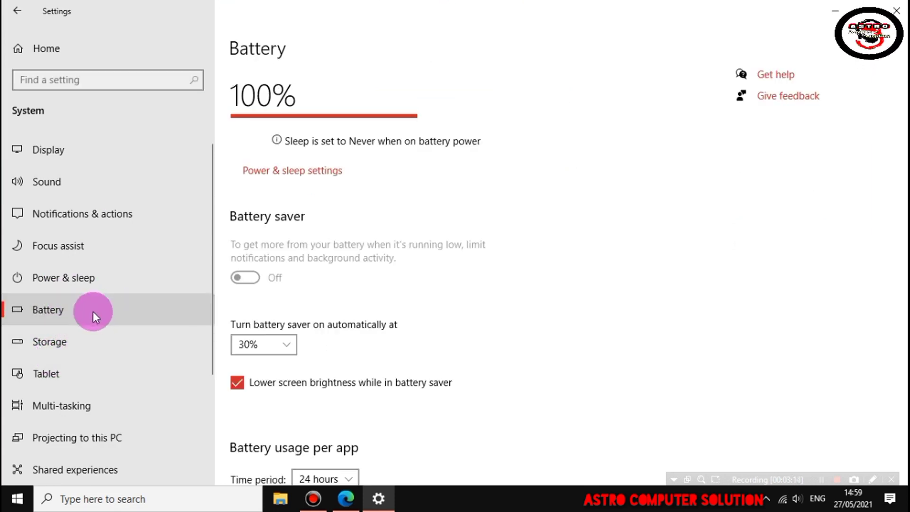
left_click(285, 171)
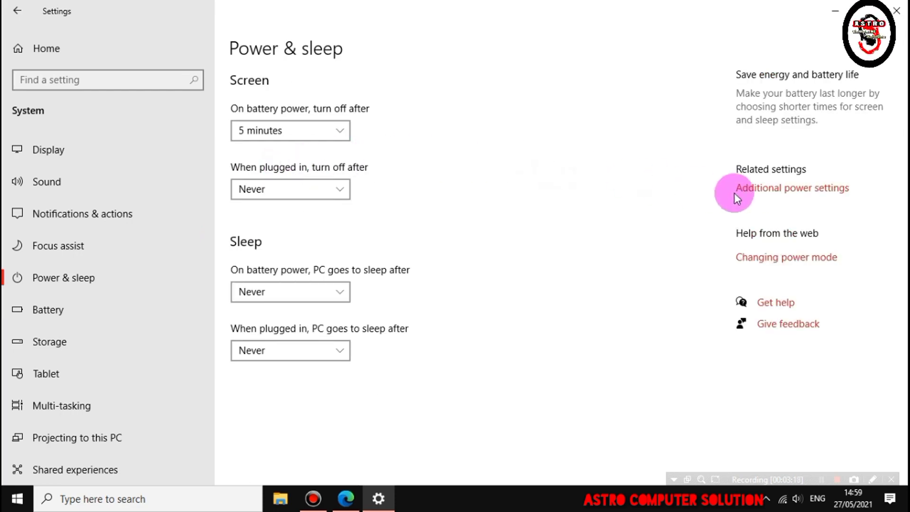
left_click(787, 190)
left_click(498, 127)
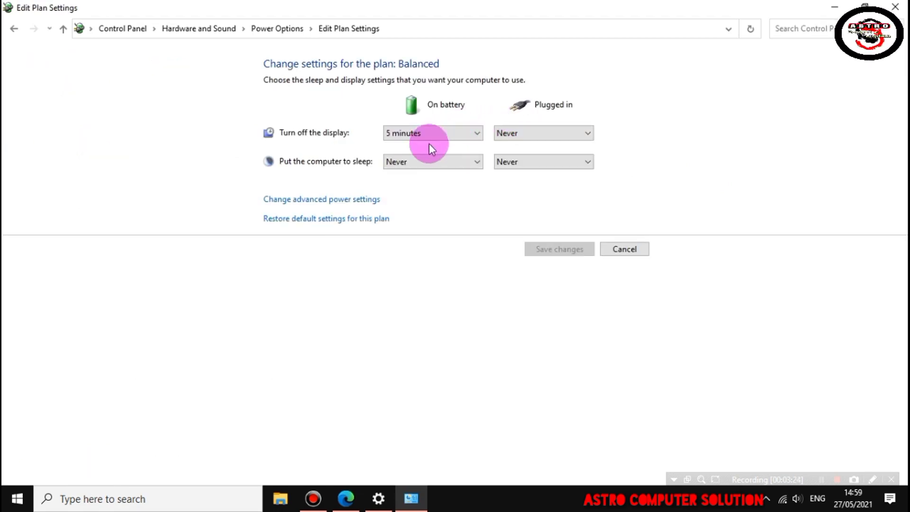
Set the Balanced plan to sleep after 5 minutes on battery and plugged in, turn off the plugged-in display after 5 minutes, and save
left_click(423, 161)
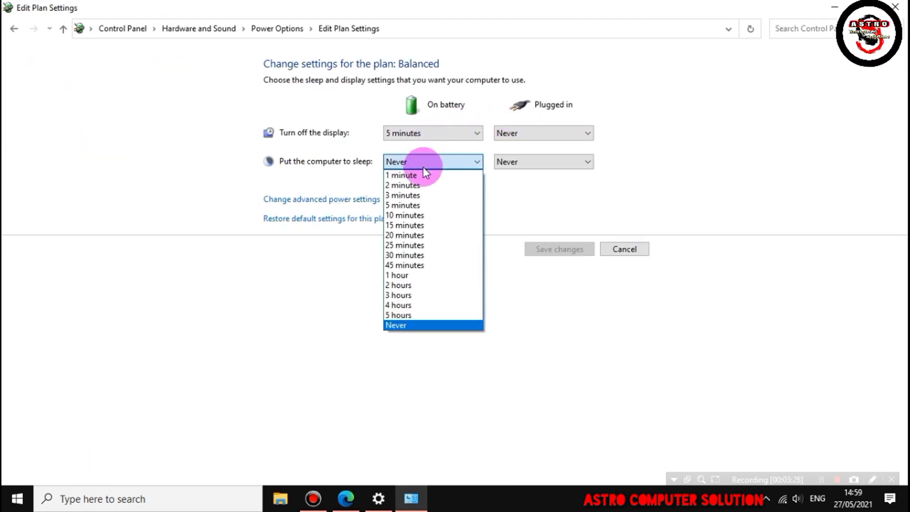
left_click(409, 205)
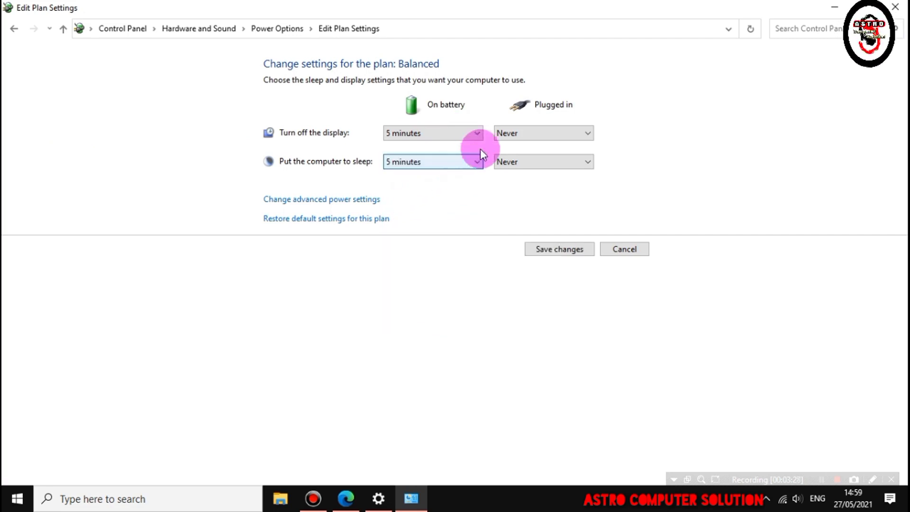
left_click(500, 132)
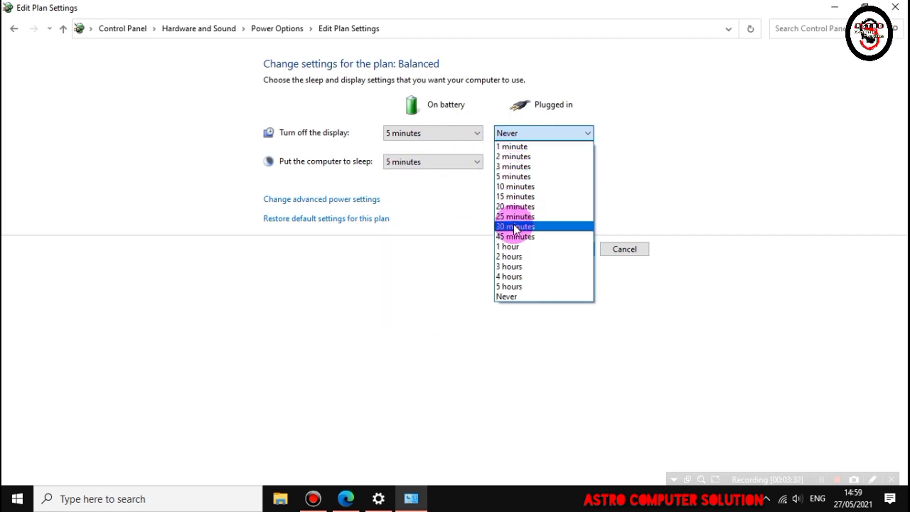
left_click(515, 179)
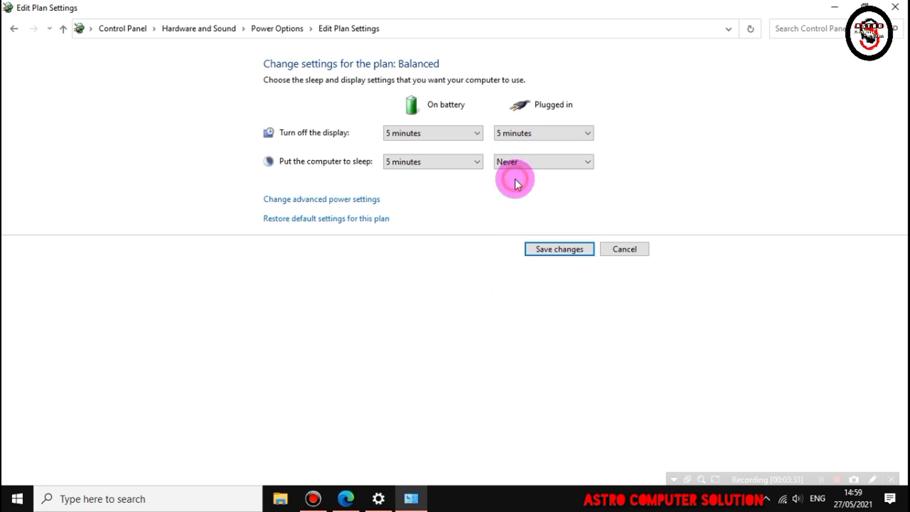
left_click(542, 163)
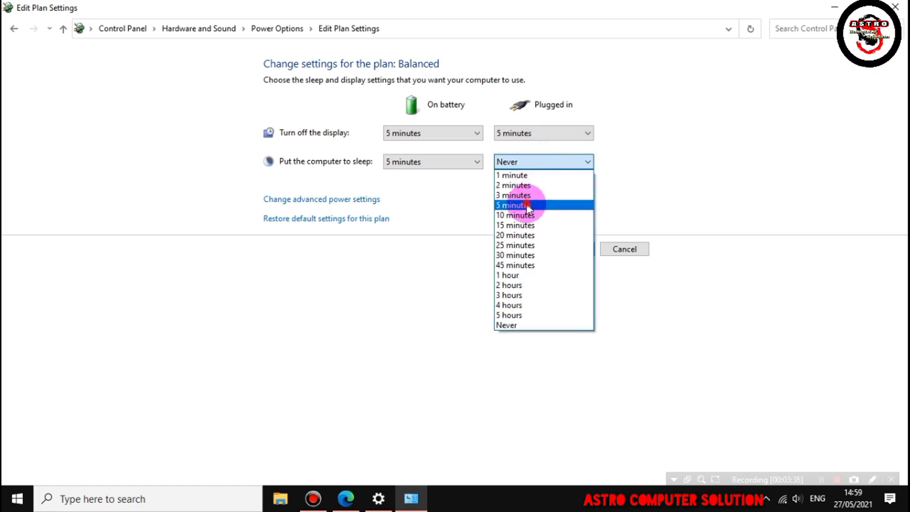
left_click(527, 205)
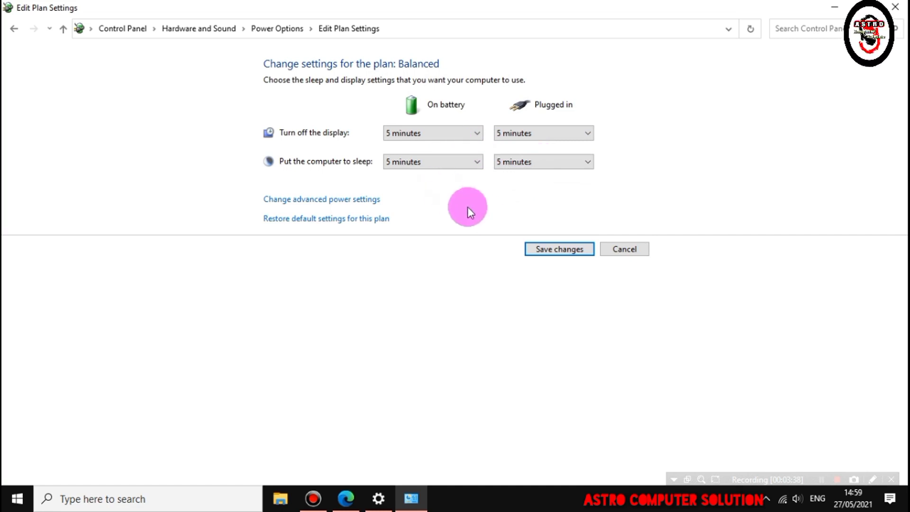
left_click(540, 246)
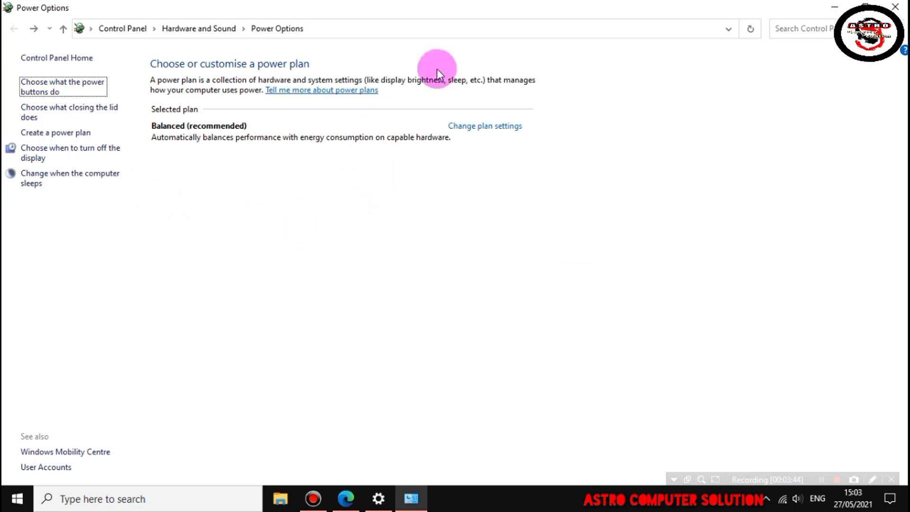
left_click(896, 6)
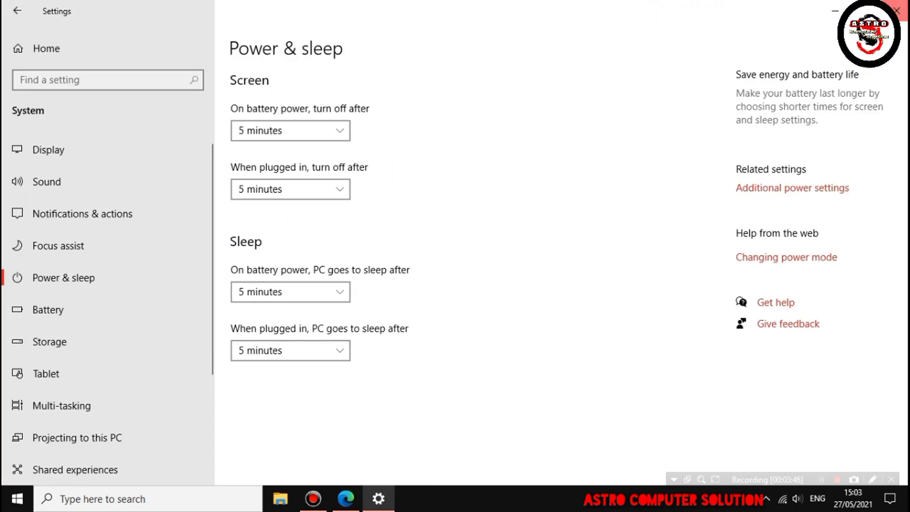
left_click(896, 10)
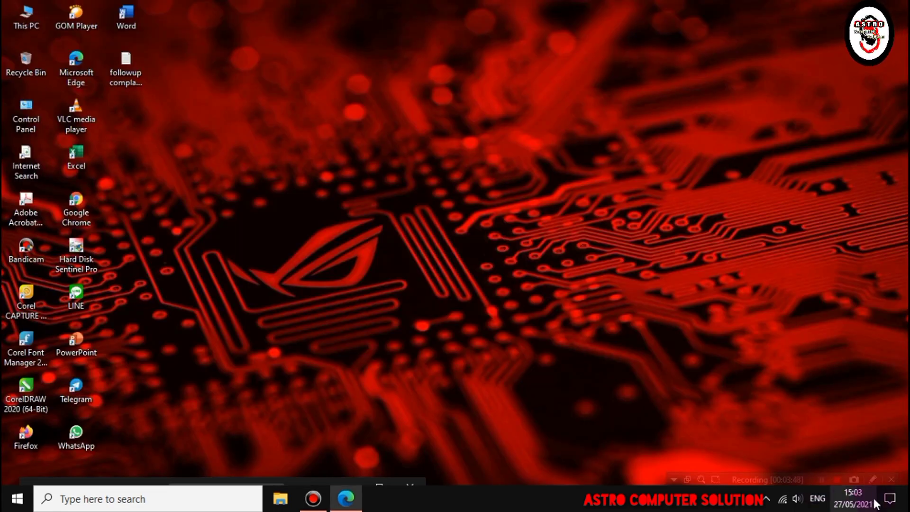
Lower the screen brightness to about one fifth of its range in the action center
left_click(891, 498)
left_click_drag(770, 447, 738, 446)
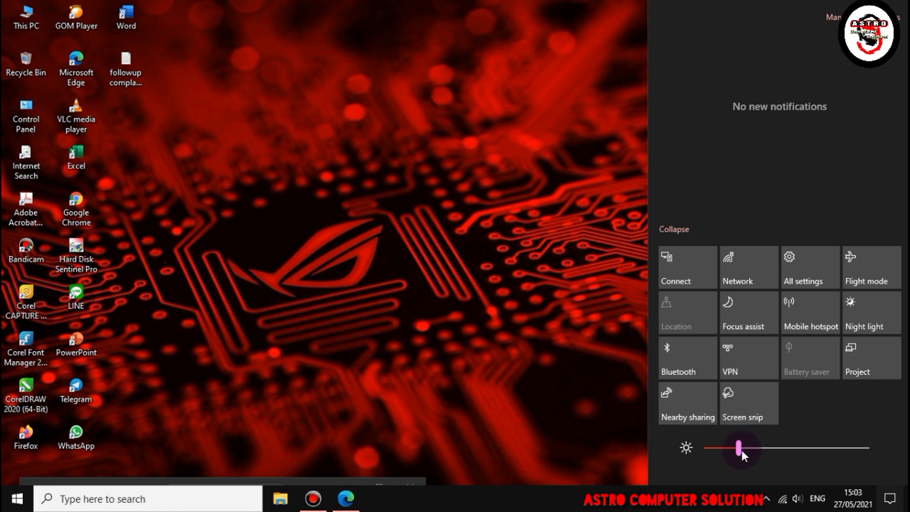
Close the action center and turn off the live tile for Photos in the Start menu
left_click(545, 411)
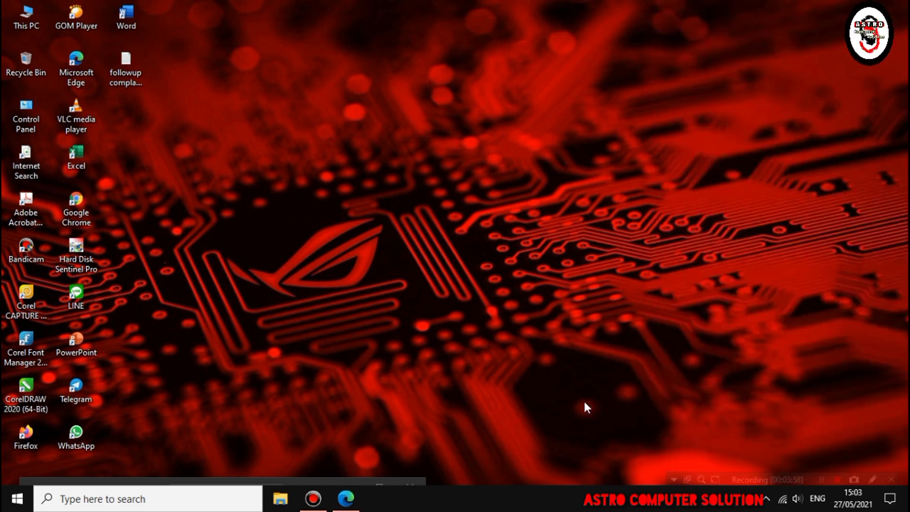
key("Down")
key("Down")
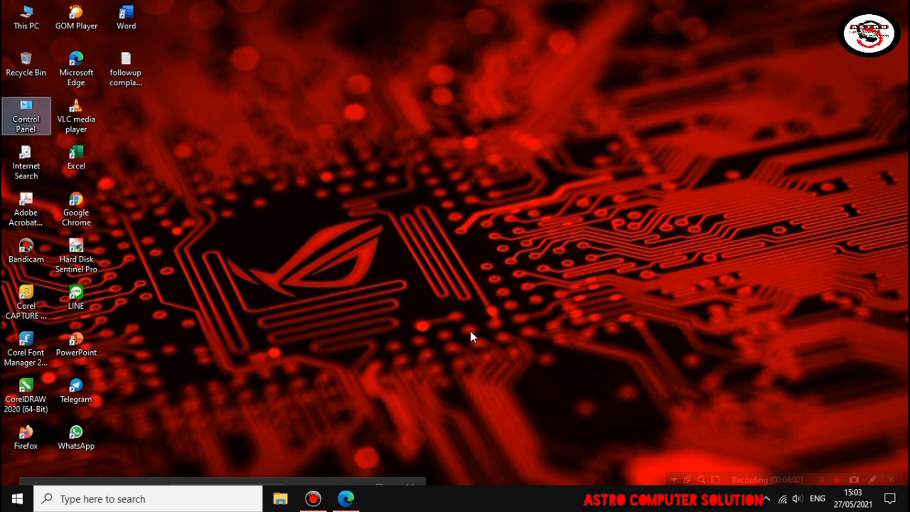
left_click(17, 498)
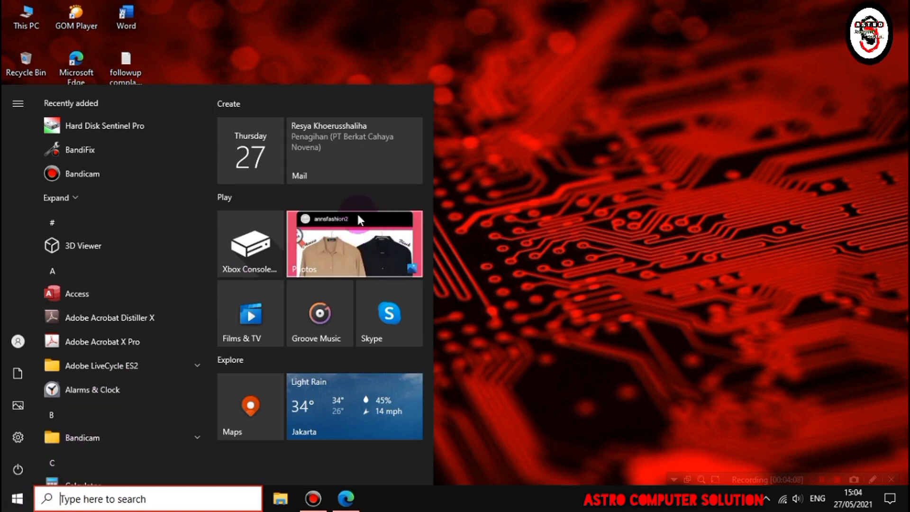
right_click(386, 218)
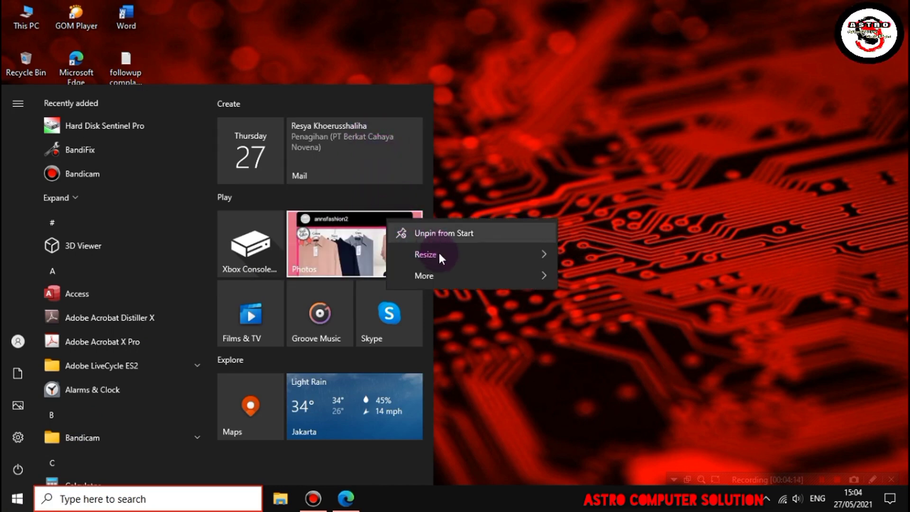
mouse_move(452, 275)
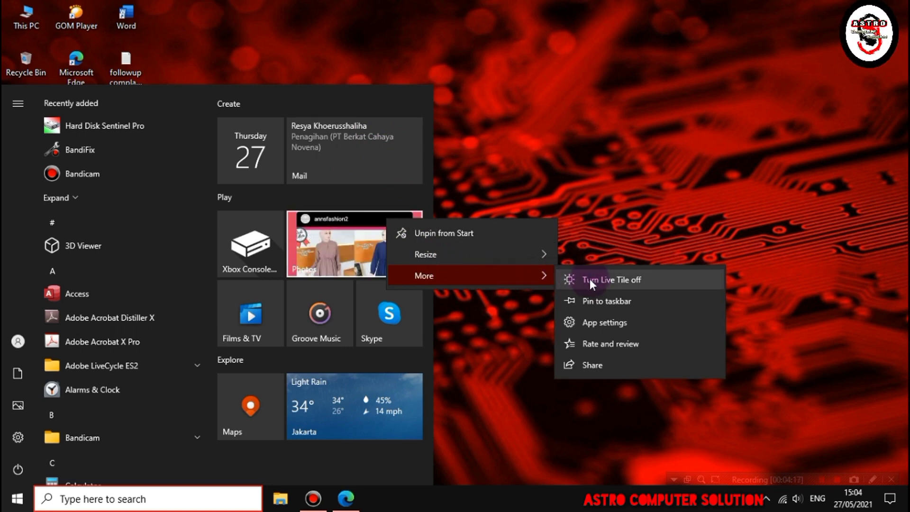
left_click(625, 283)
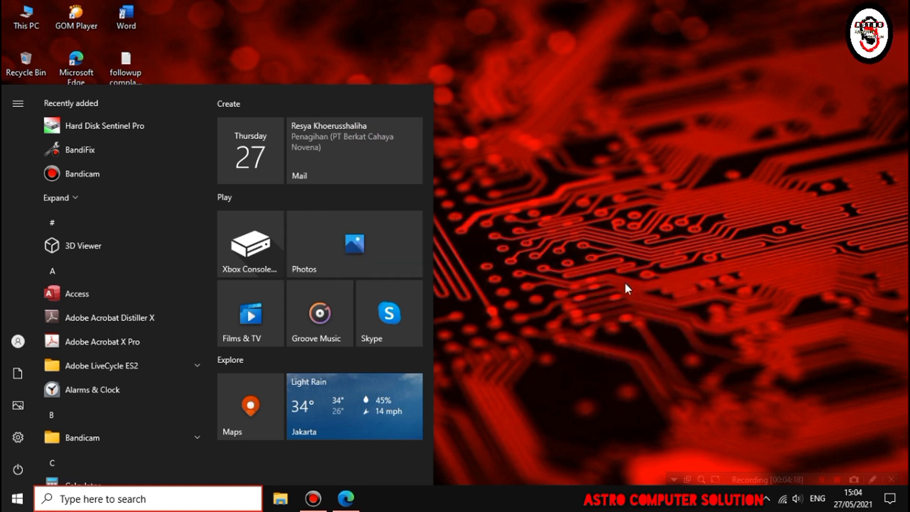
left_click(520, 231)
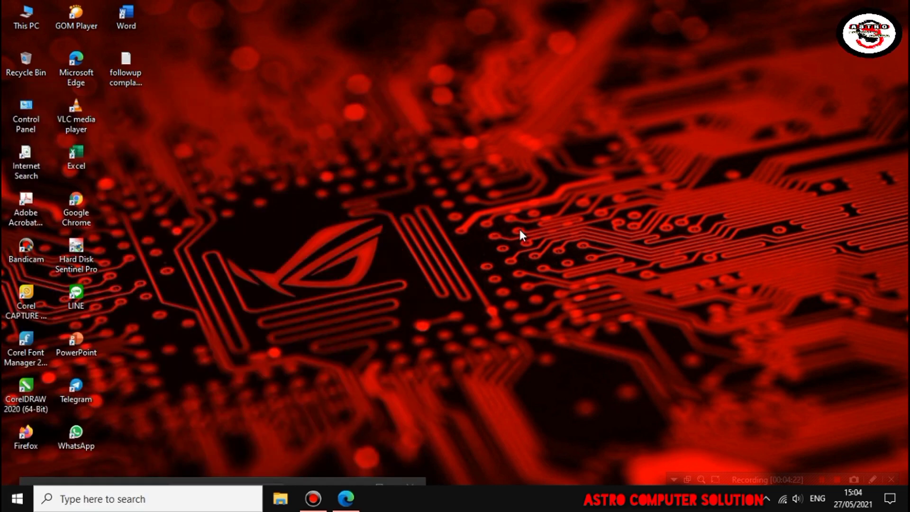
key("Down")
key("Down")
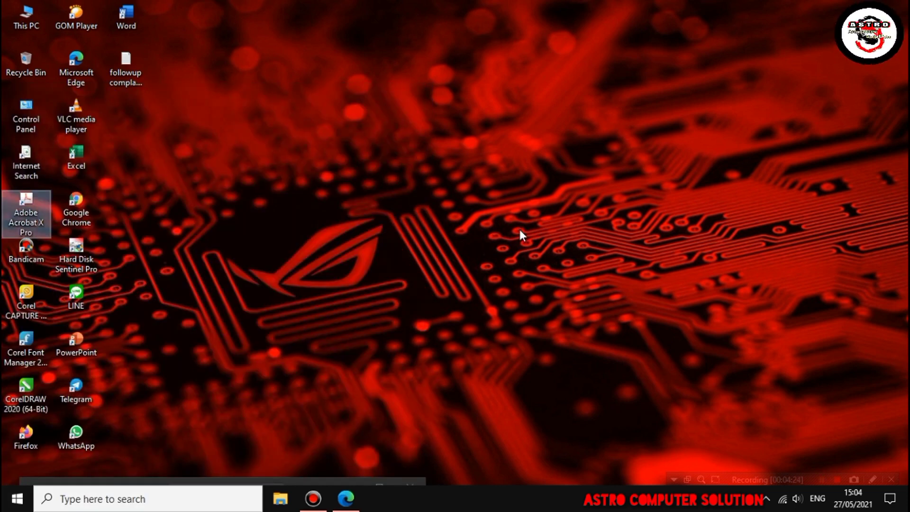
right_click(294, 298)
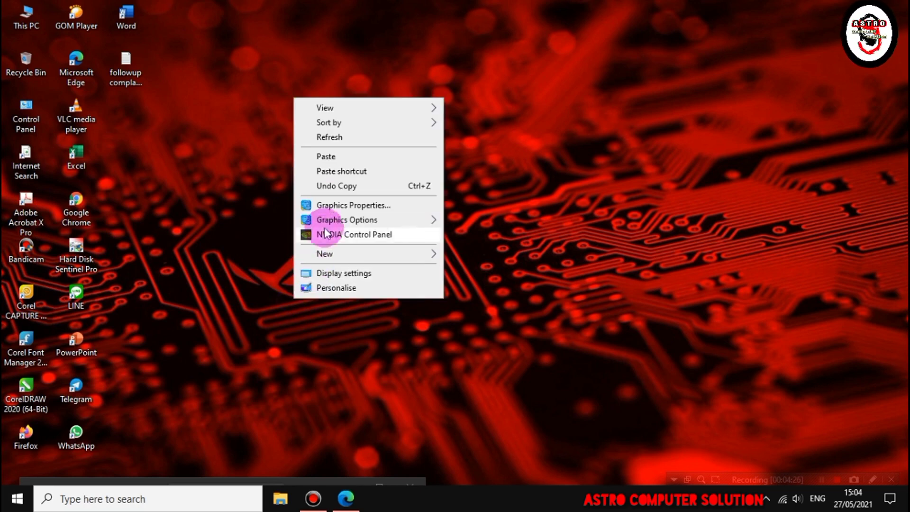
left_click(340, 136)
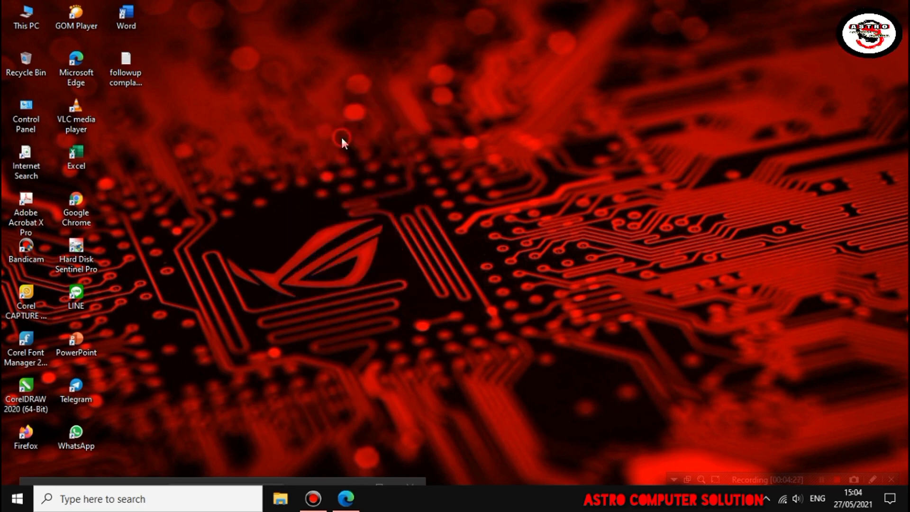
Search Windows for "control" and open the Control Panel's list of programs to uninstall
left_click(186, 500)
type("c")
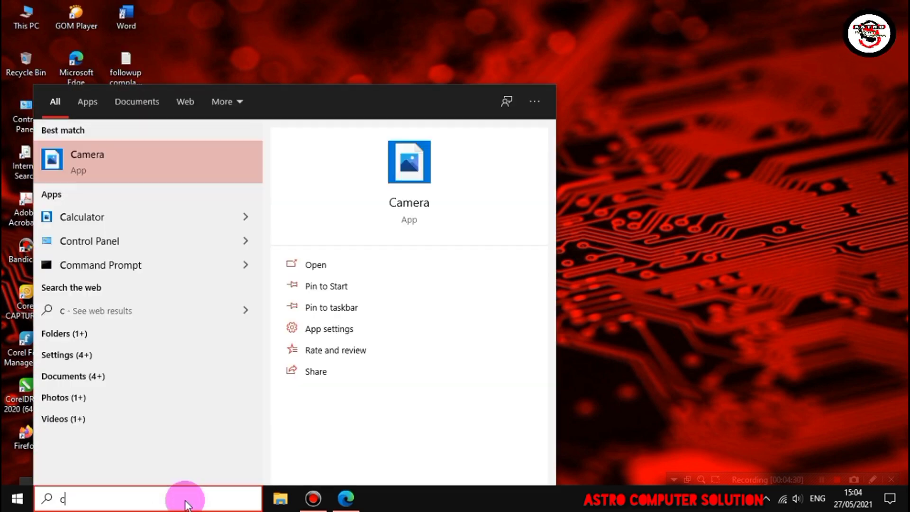
type("ontrol")
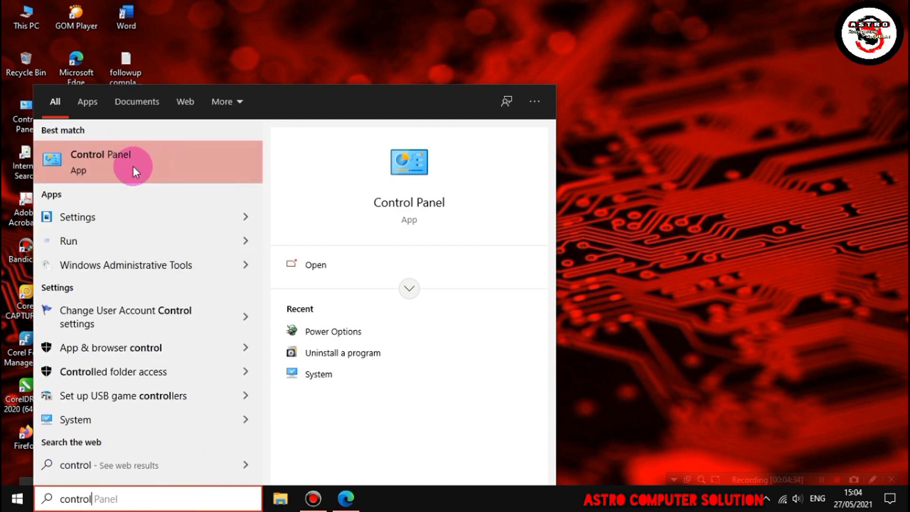
left_click(147, 165)
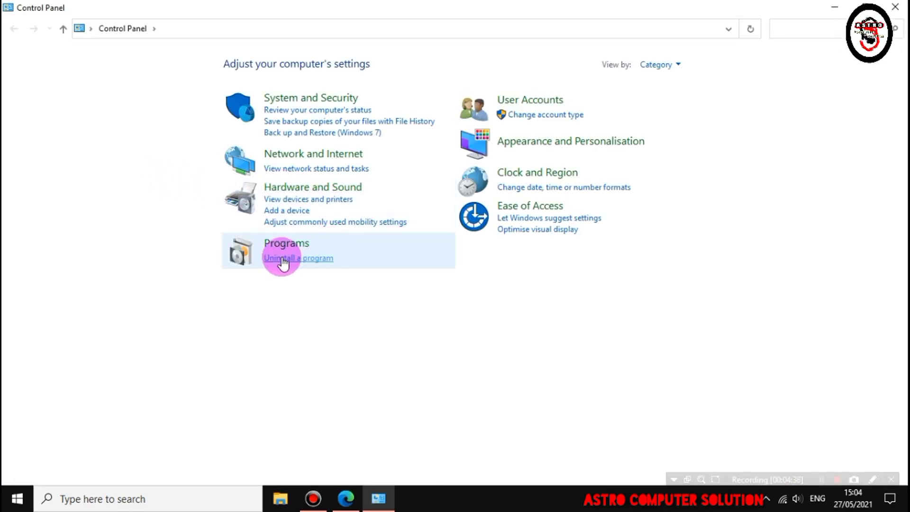
left_click(306, 260)
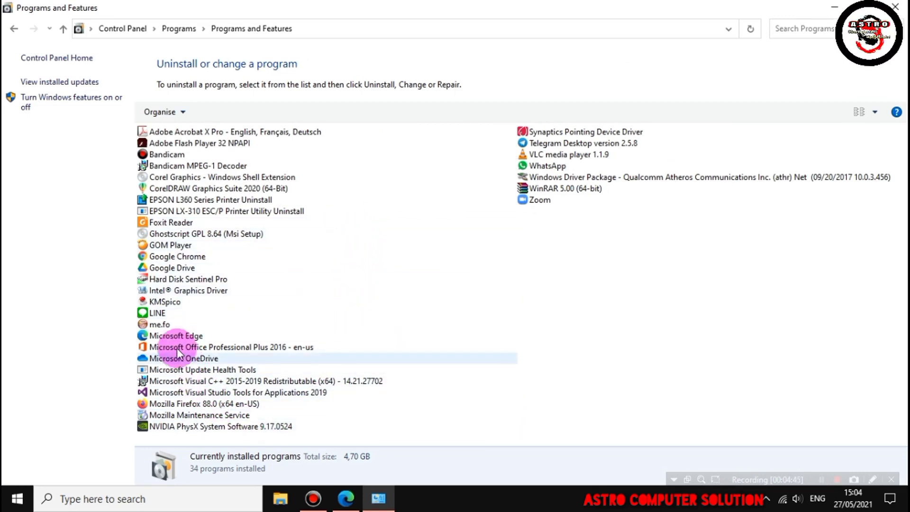
Uninstall the me.fo program and close Programs and Features
left_click(164, 325)
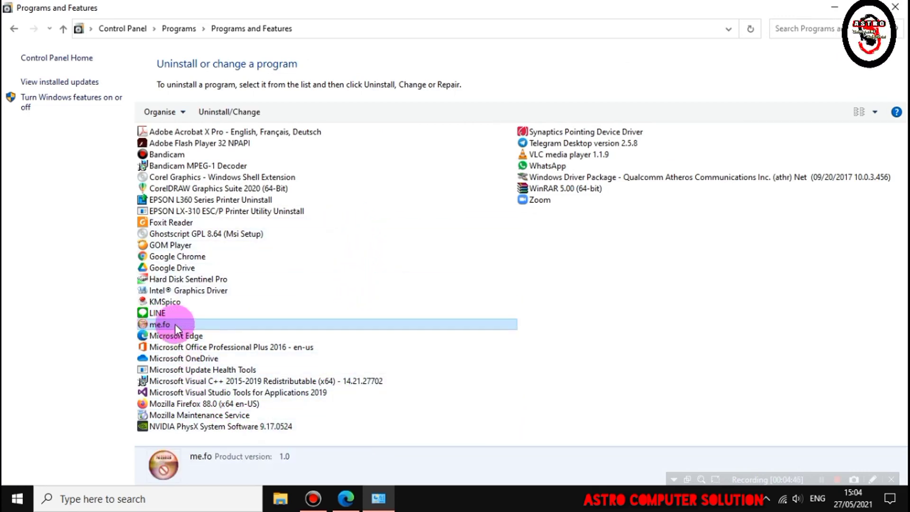
left_click(220, 380)
left_click(204, 403)
left_click(192, 369)
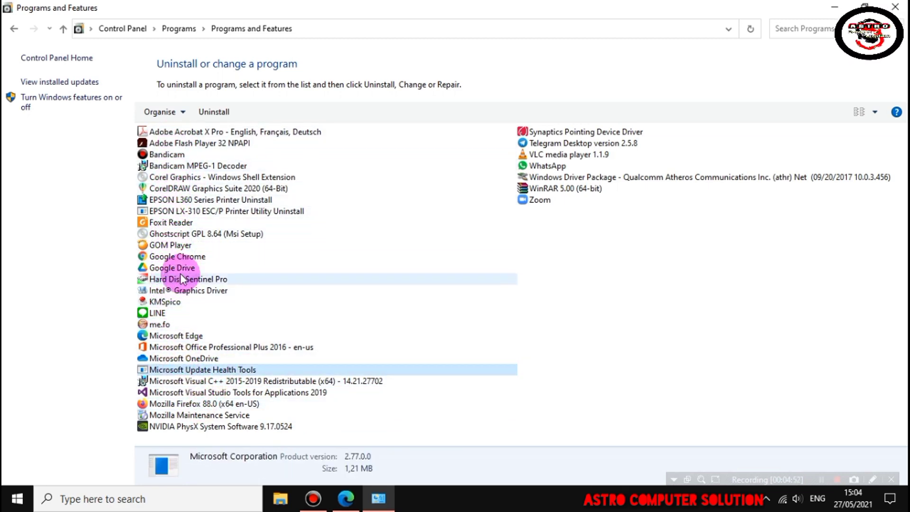
right_click(154, 328)
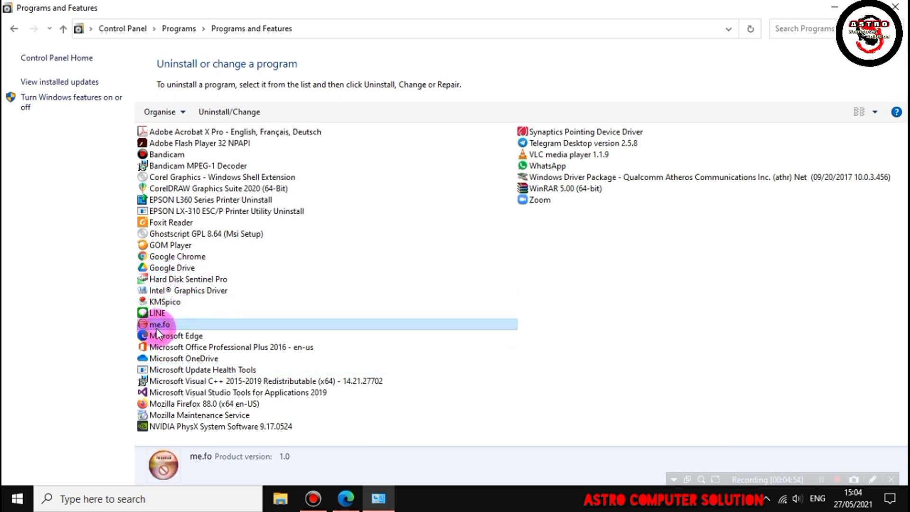
left_click(178, 335)
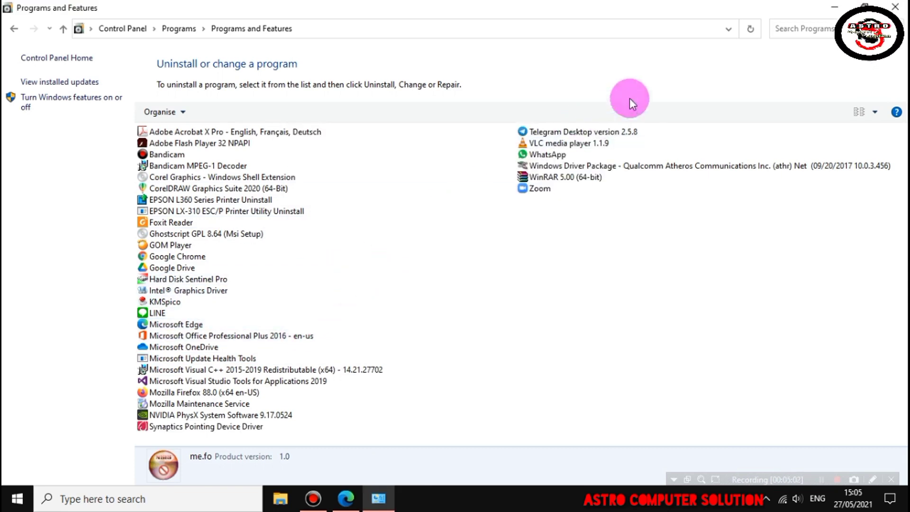
left_click(895, 7)
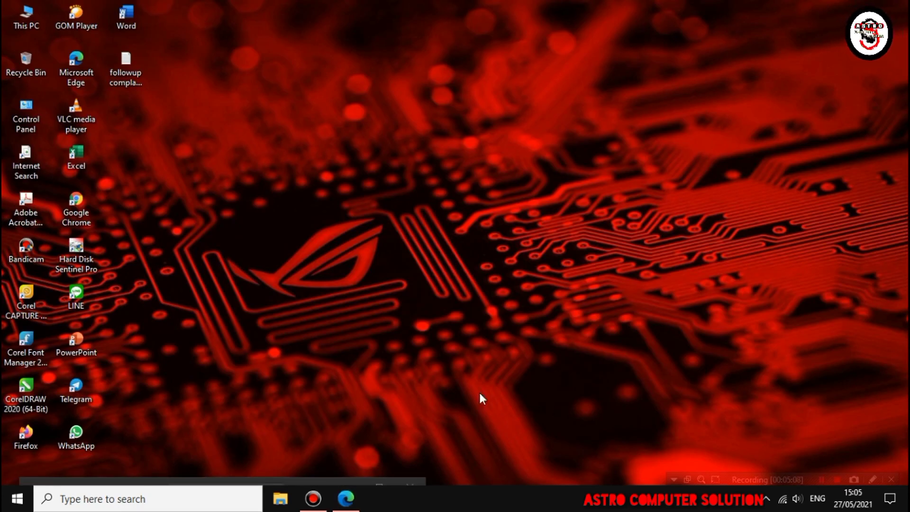
Open Task Manager and show the list of start-up programs
right_click(507, 495)
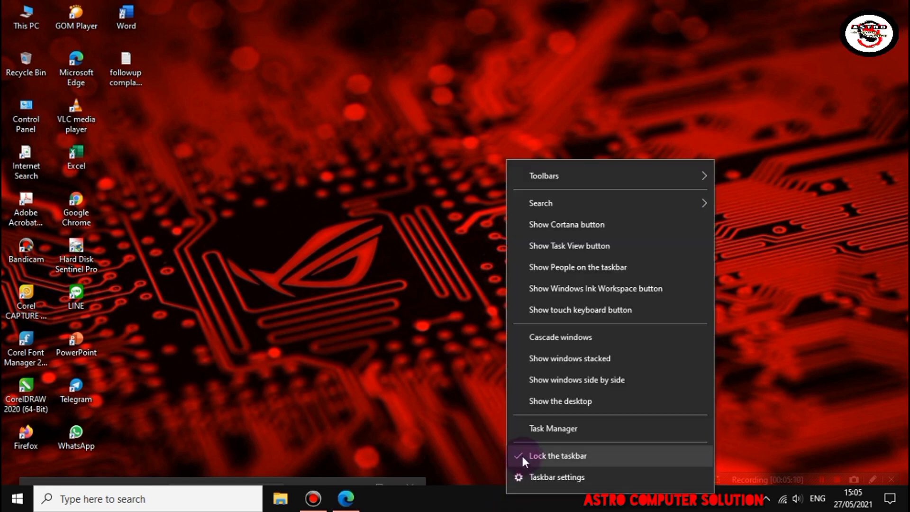
left_click(537, 430)
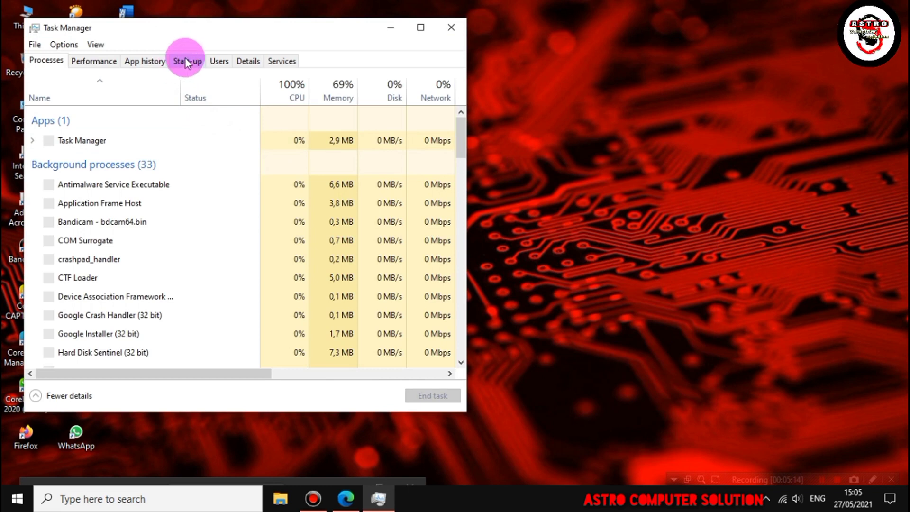
left_click(186, 62)
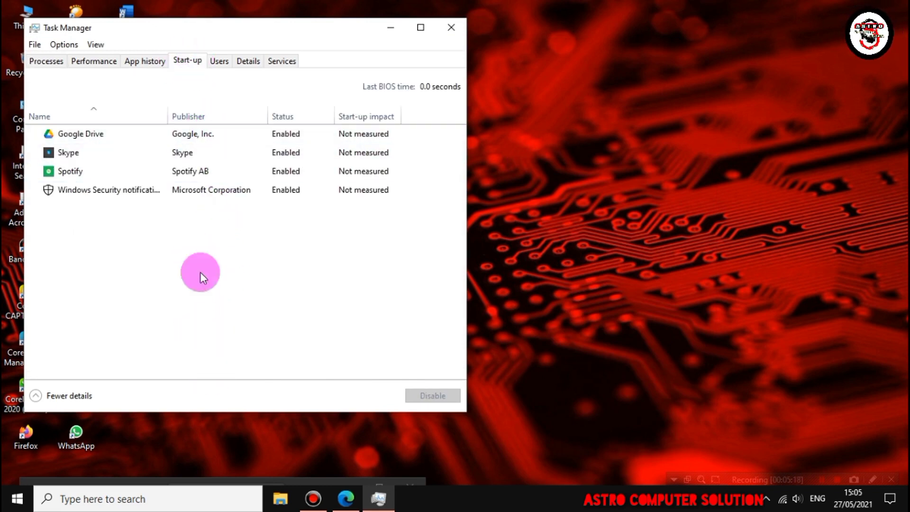
Disable Google Drive, Skype, Spotify and the Windows Security notification entry at start-up, and close Task Manager
left_click(284, 135)
right_click(284, 136)
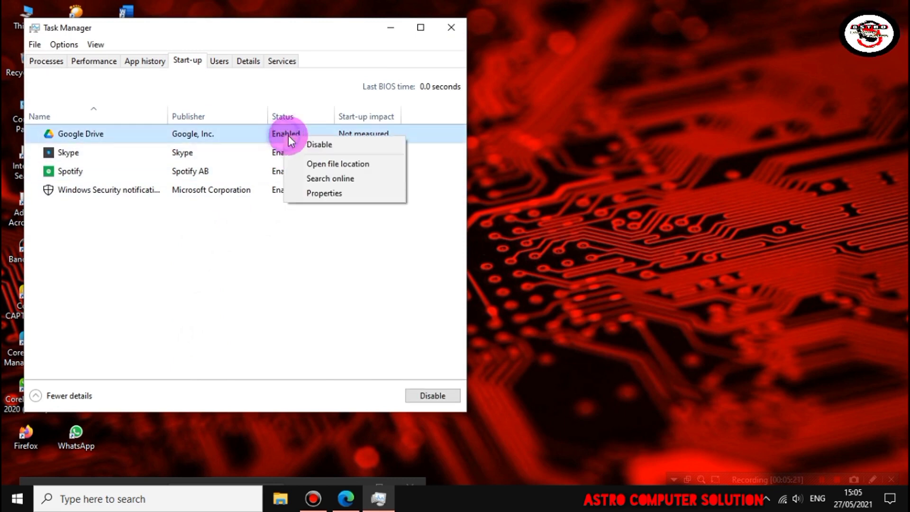
left_click(299, 144)
left_click(290, 152)
right_click(291, 153)
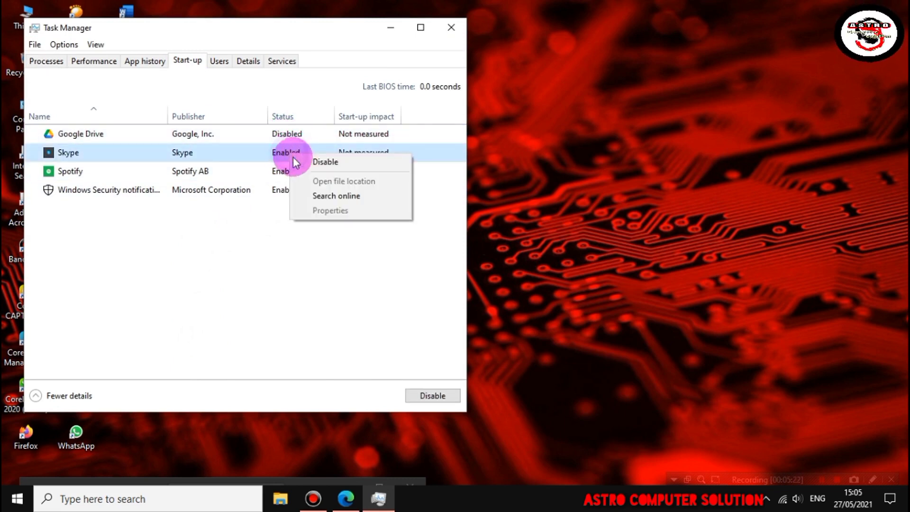
left_click(299, 162)
left_click(291, 172)
right_click(291, 173)
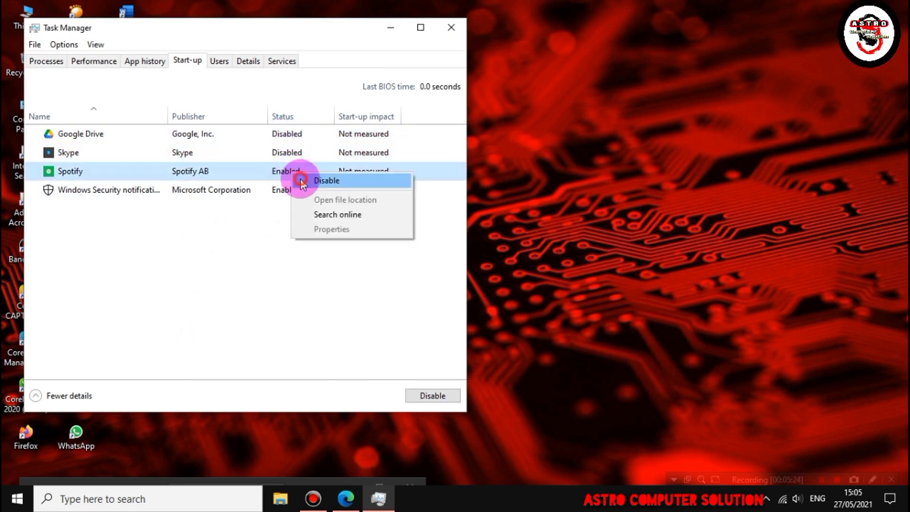
left_click(302, 179)
left_click(275, 194)
right_click(276, 194)
left_click(298, 201)
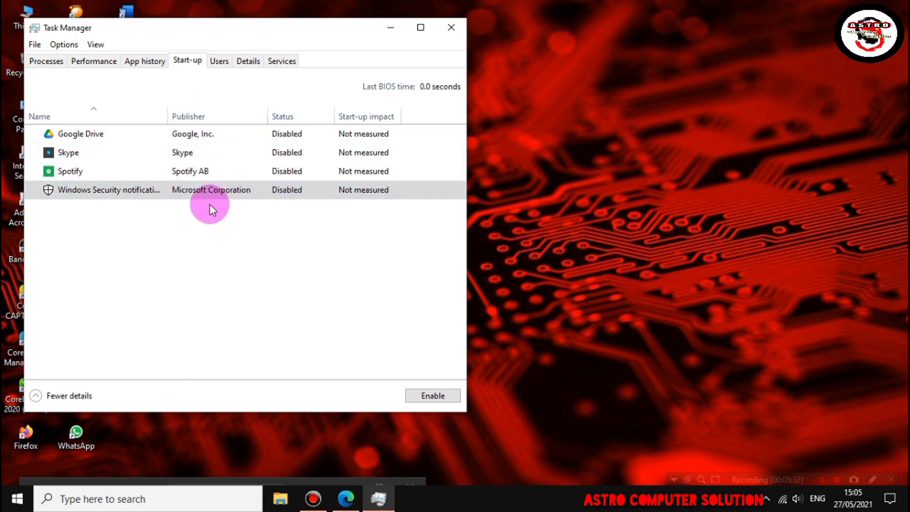
left_click(452, 29)
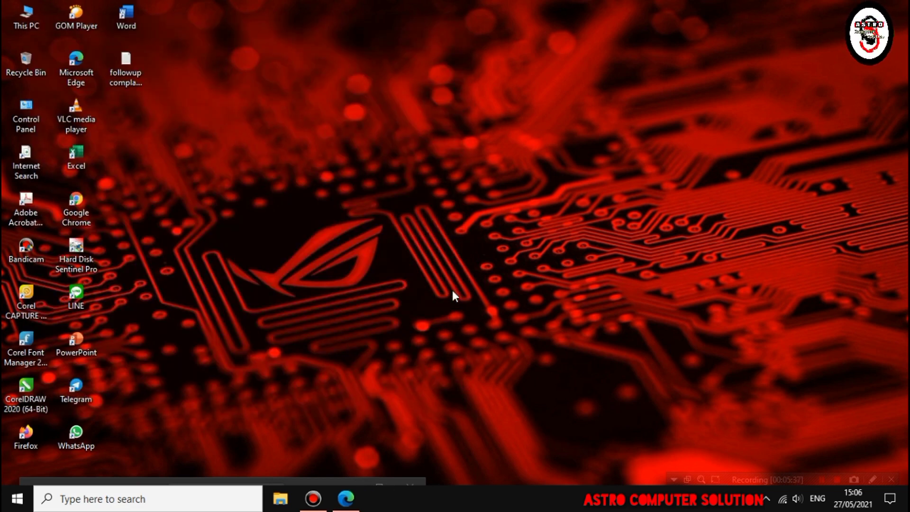
right_click(374, 229)
left_click(426, 267)
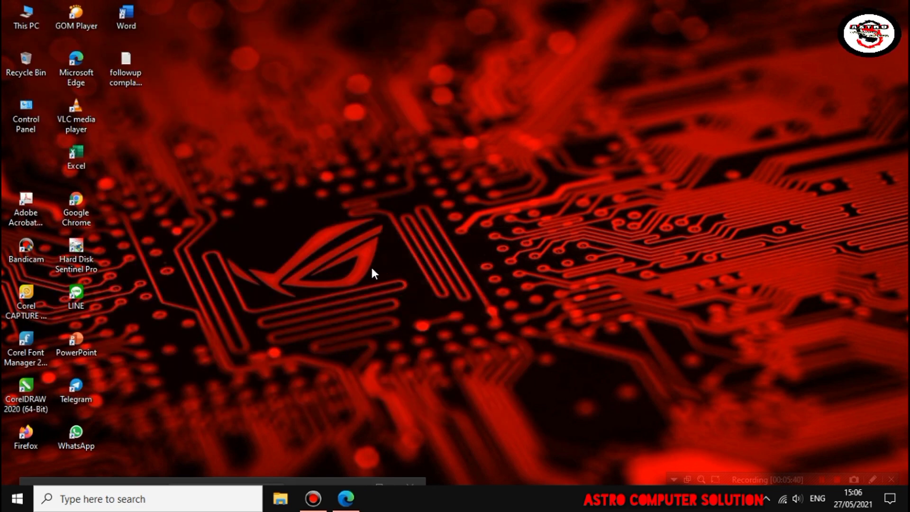
Open the Background apps permissions in the Privacy section of Windows Settings
left_click(17, 498)
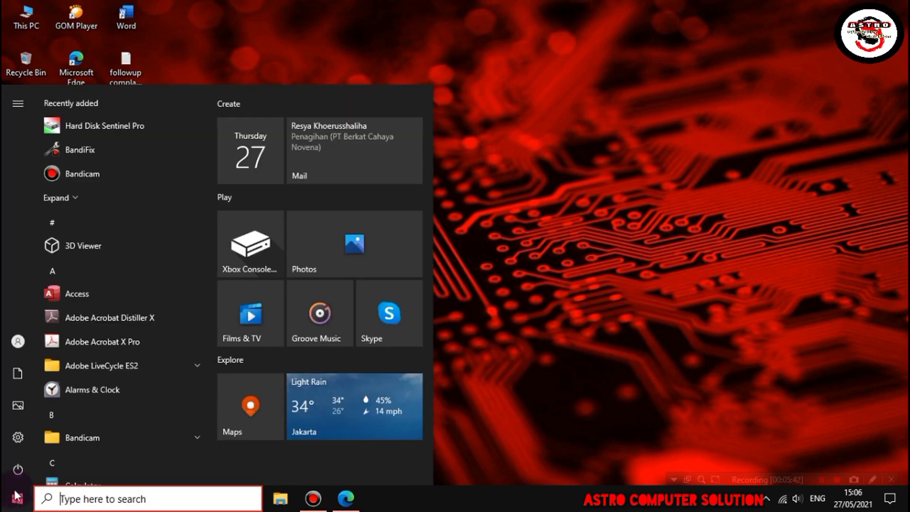
left_click(18, 437)
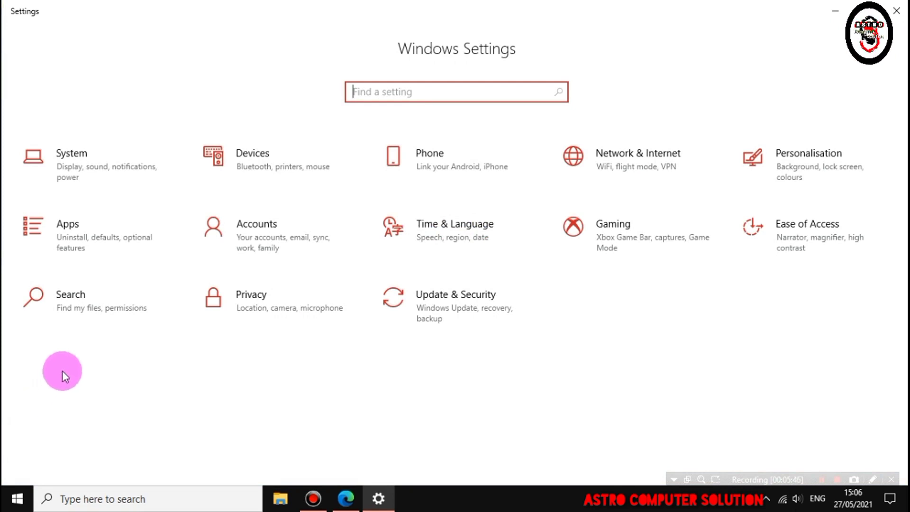
left_click(287, 306)
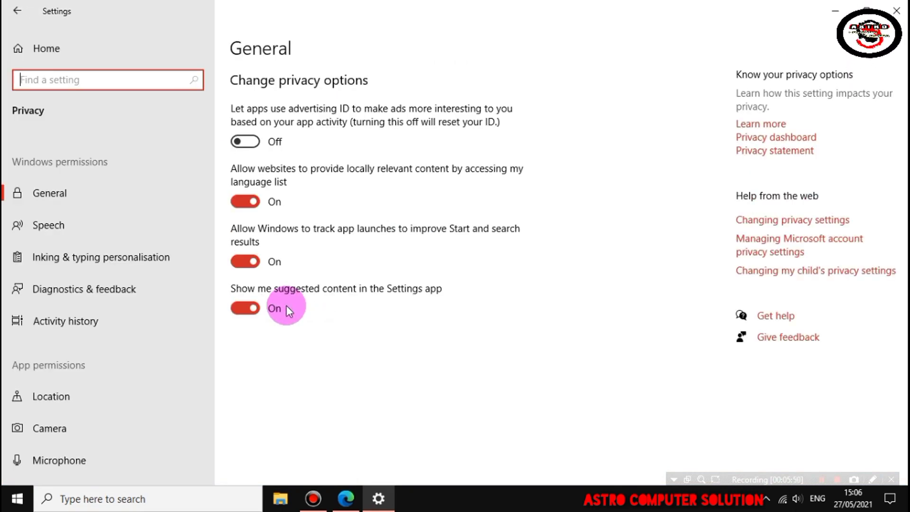
scroll(92, 341, "down", 1)
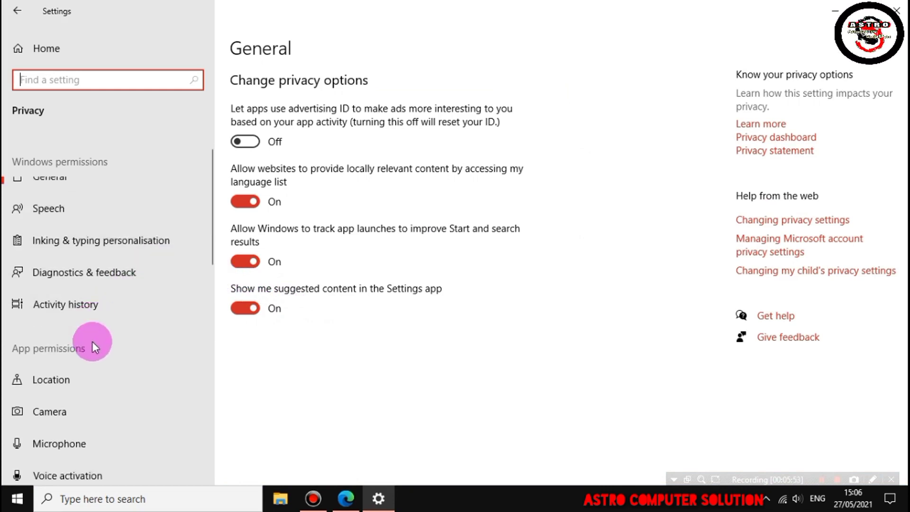
scroll(91, 344, "down", 5)
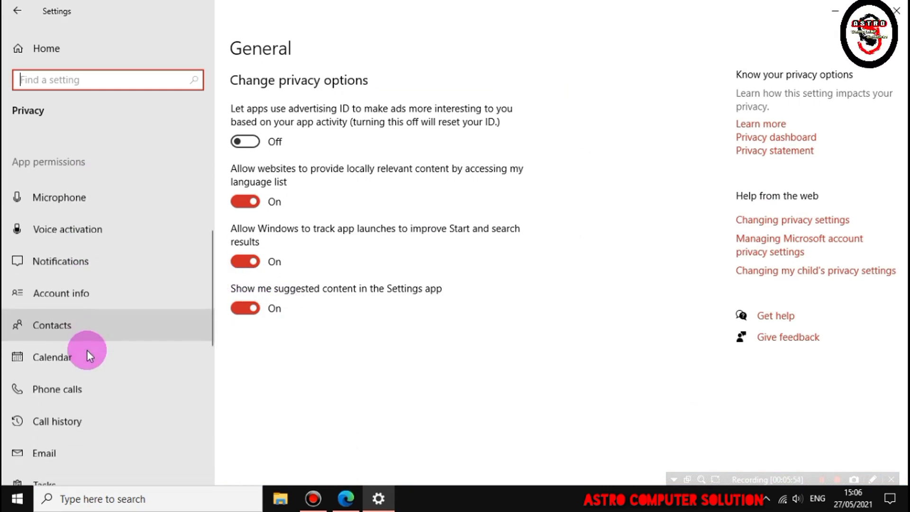
scroll(87, 350, "down", 7)
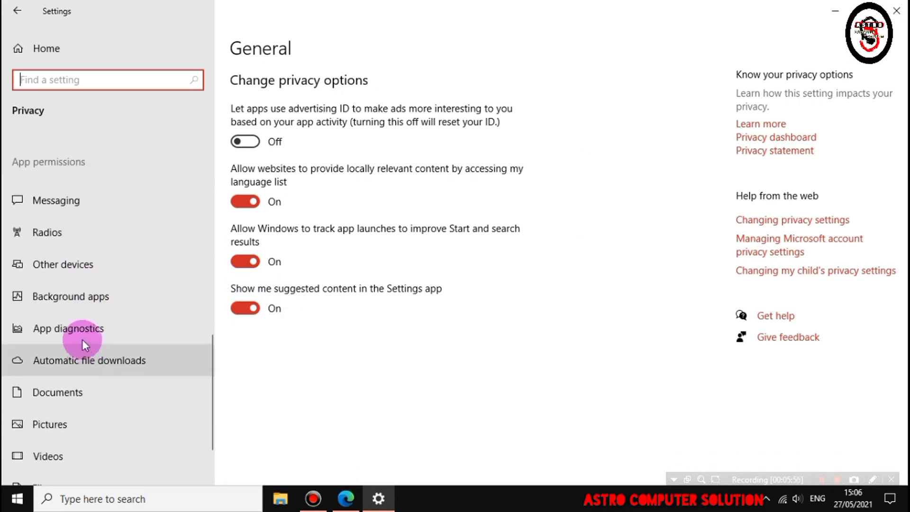
left_click(141, 292)
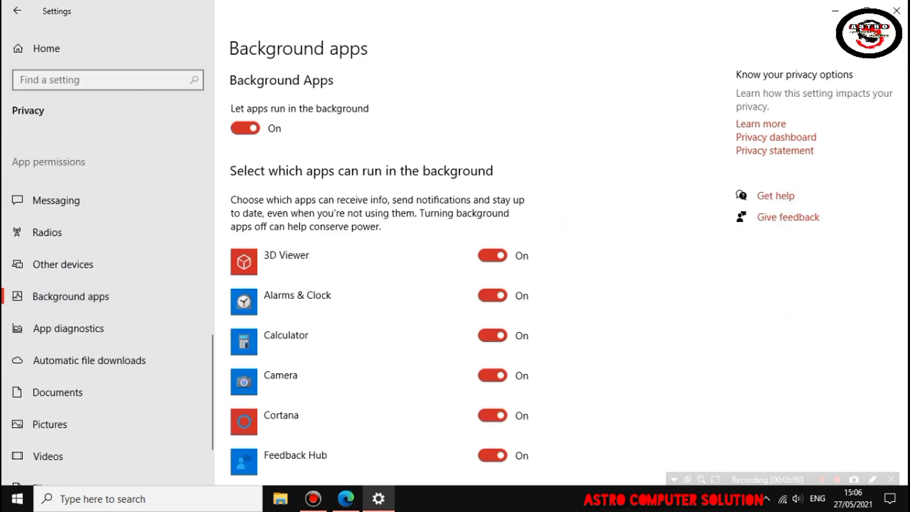
Turn off background running for Feedback Hub and Get Help
scroll(569, 276, "down", 4)
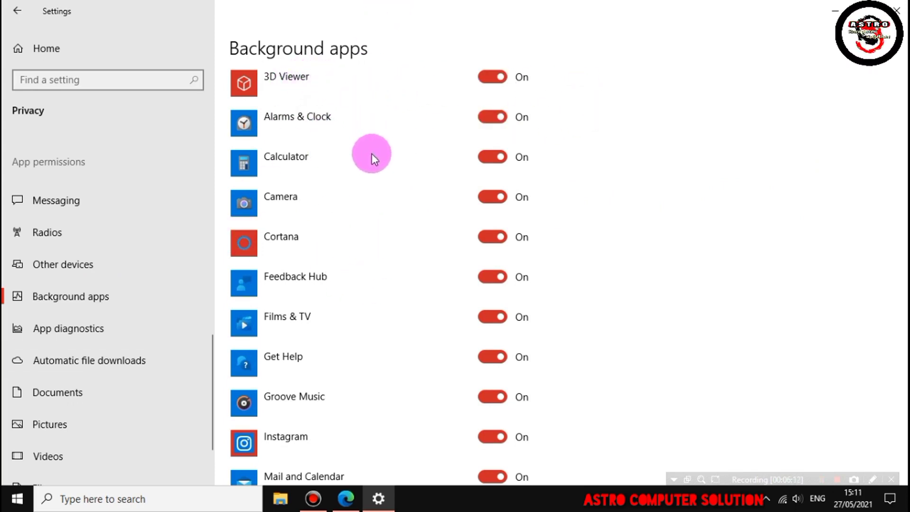
left_click(489, 278)
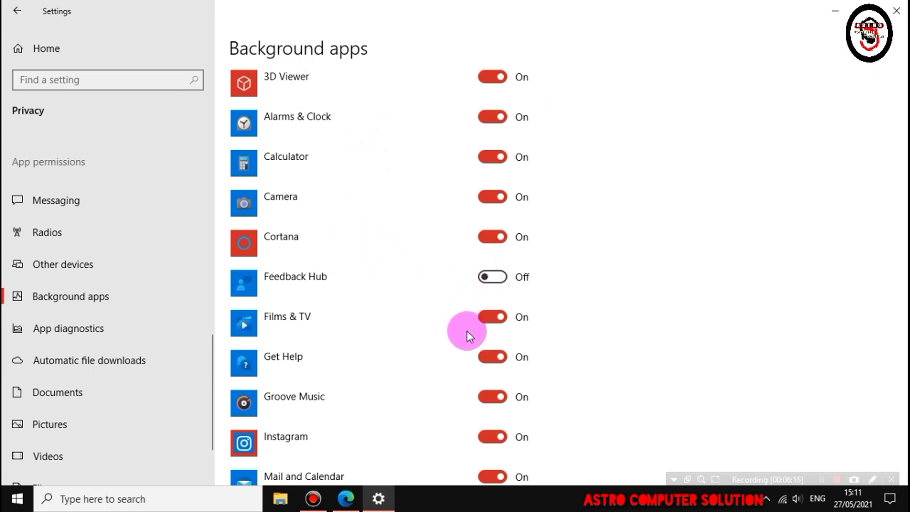
left_click(493, 361)
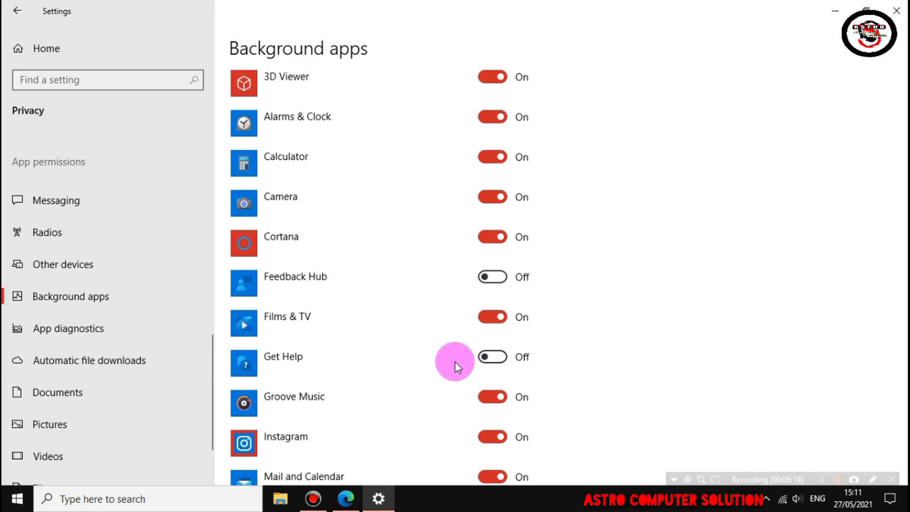
Turn off background running for Messaging, Microsoft Solitaire Collection, Microsoft Store, Mobile Plans and OneNote for Windows 10
scroll(450, 364, "down", 7)
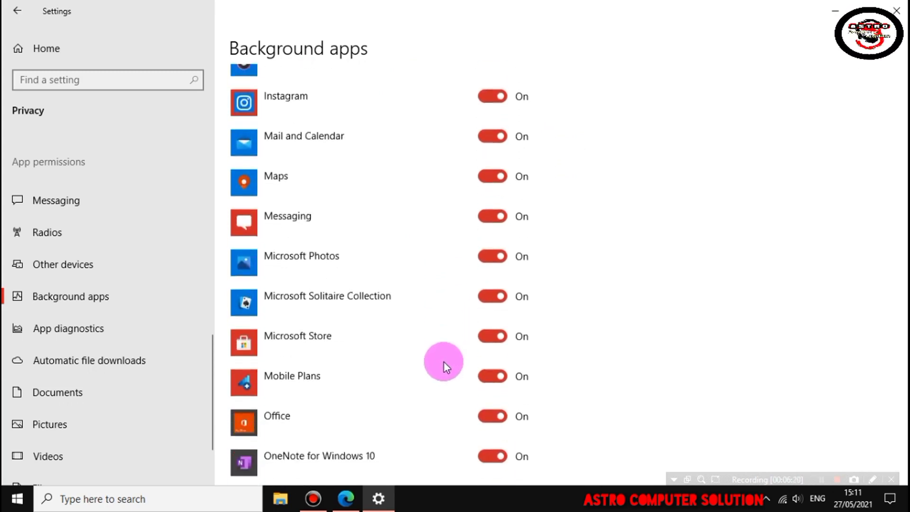
scroll(443, 361, "down", 1)
left_click(488, 191)
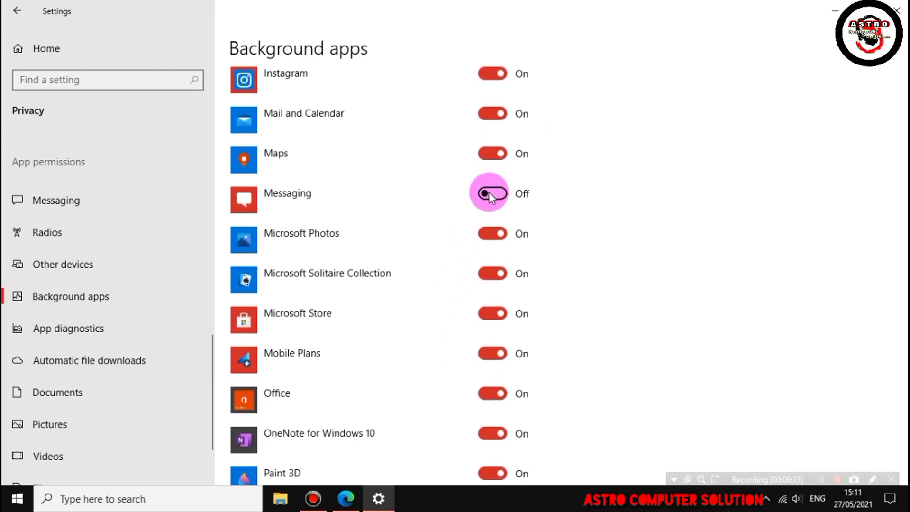
left_click(490, 275)
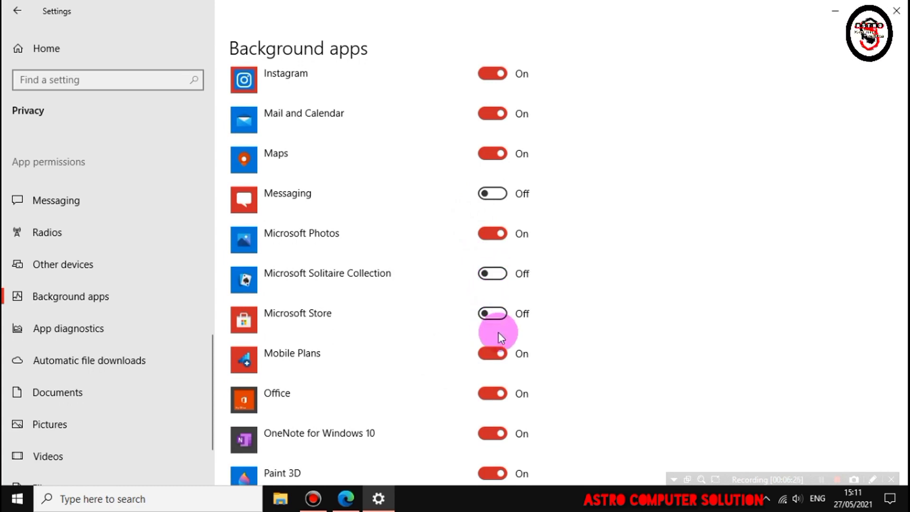
left_click(494, 352)
scroll(493, 371, "down", 3)
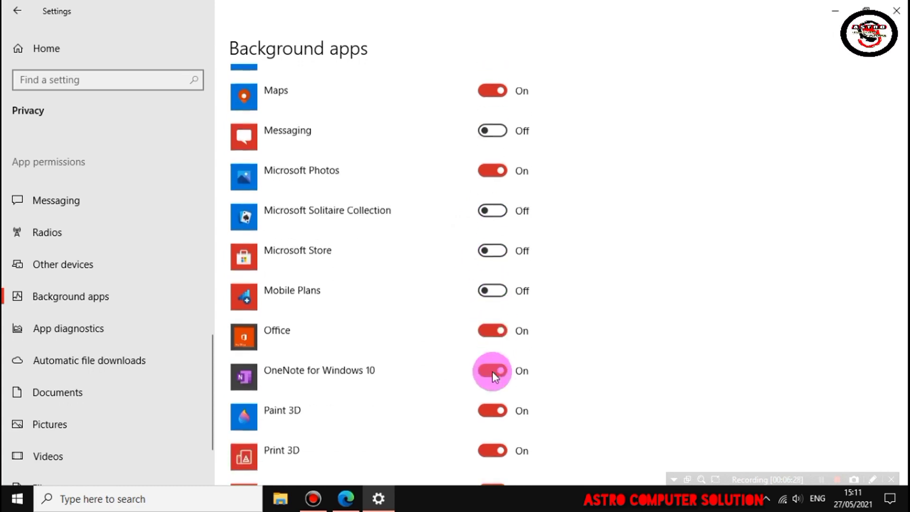
left_click(491, 289)
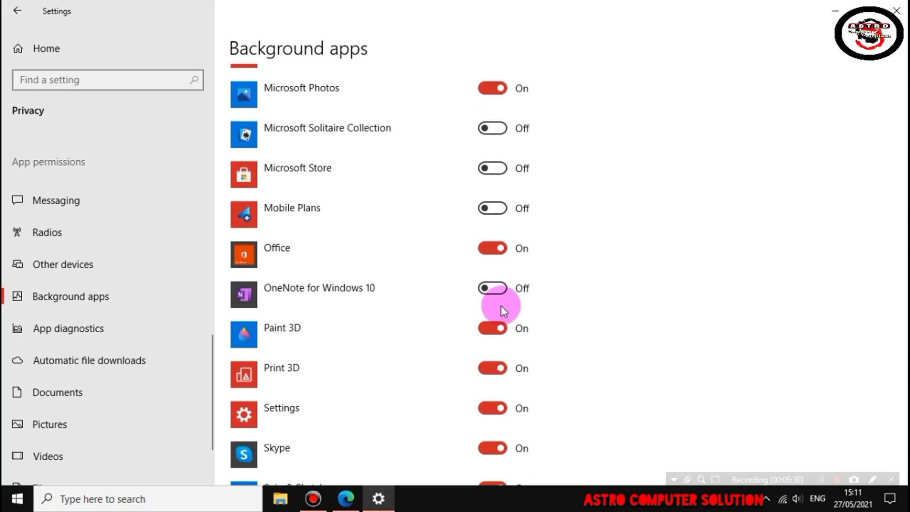
Turn off background running for Spotify, Tips, Weather, Xbox Console Companion and Xbox Game Bar
scroll(493, 328, "down", 4)
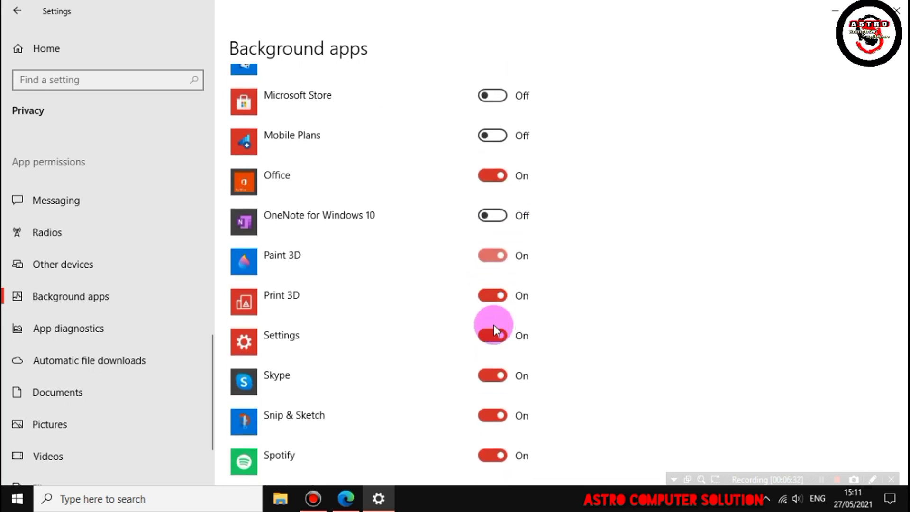
scroll(496, 309, "down", 1)
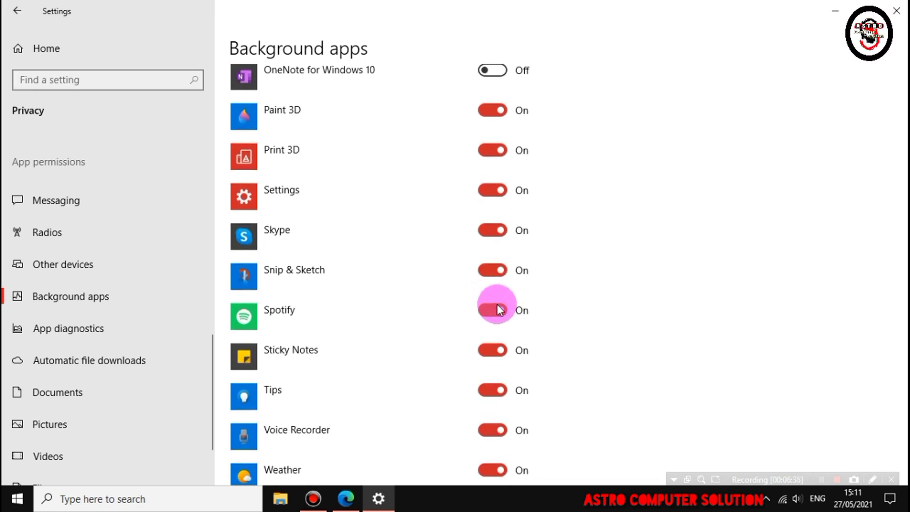
left_click(492, 310)
scroll(496, 313, "down", 3)
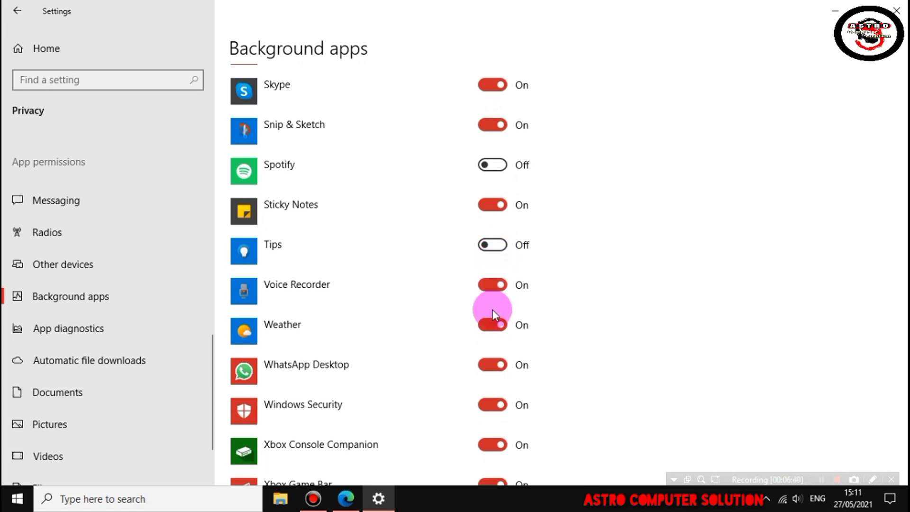
left_click(491, 325)
scroll(491, 329, "down", 3)
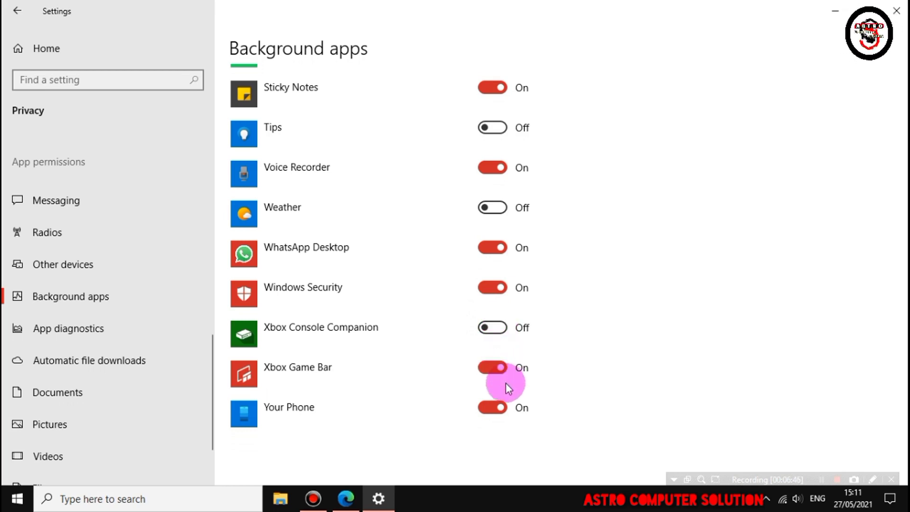
left_click(497, 368)
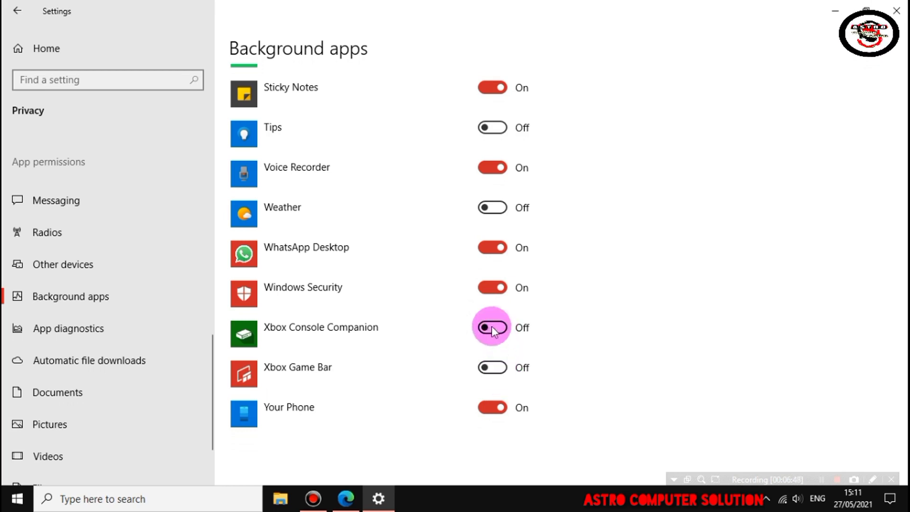
Turn off background running for Cortana, check the rest of the app list and close Settings
scroll(488, 311, "up", 3)
scroll(485, 306, "up", 10)
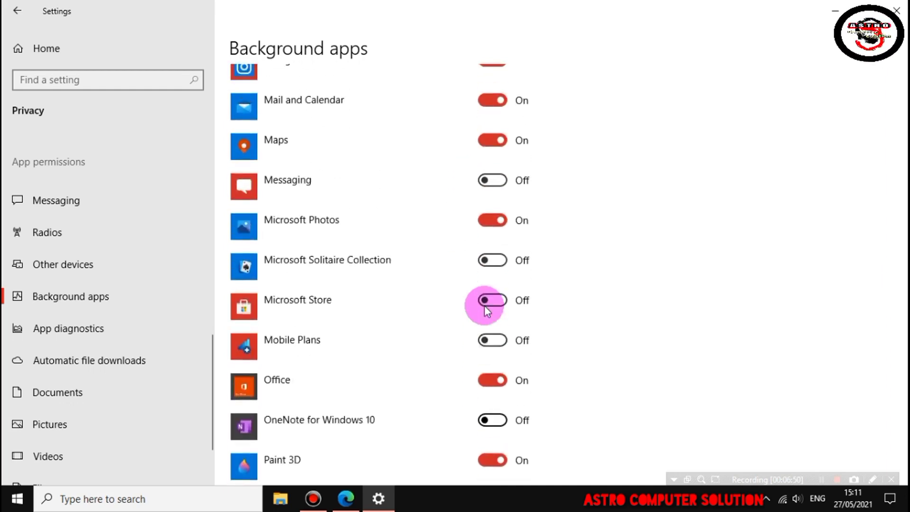
scroll(482, 304, "up", 4)
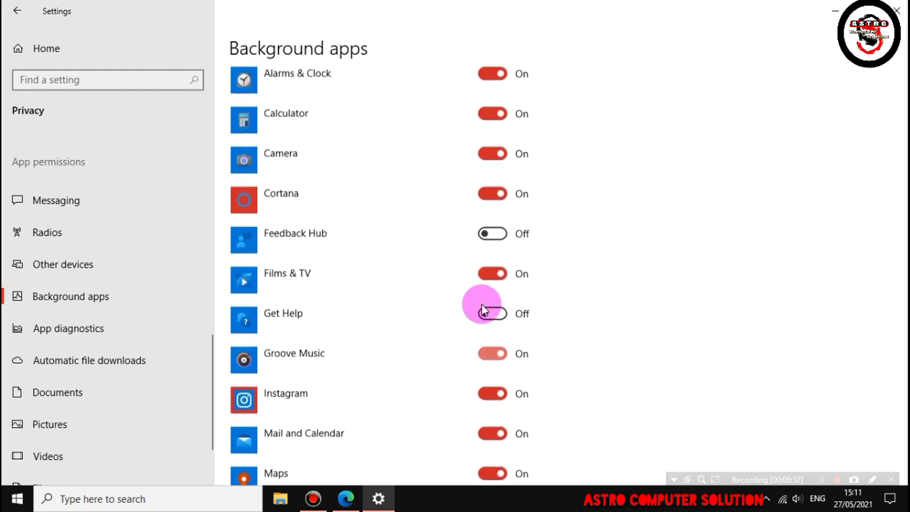
left_click(483, 269)
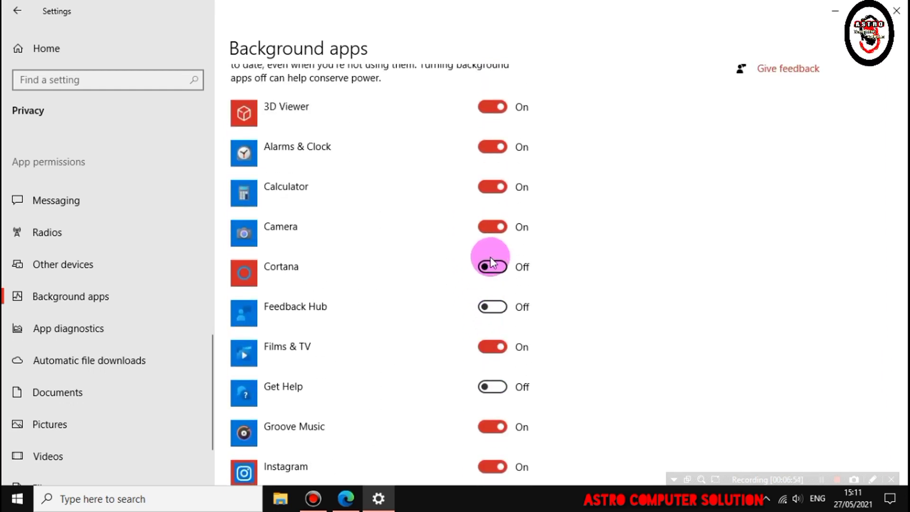
scroll(490, 257, "up", 3)
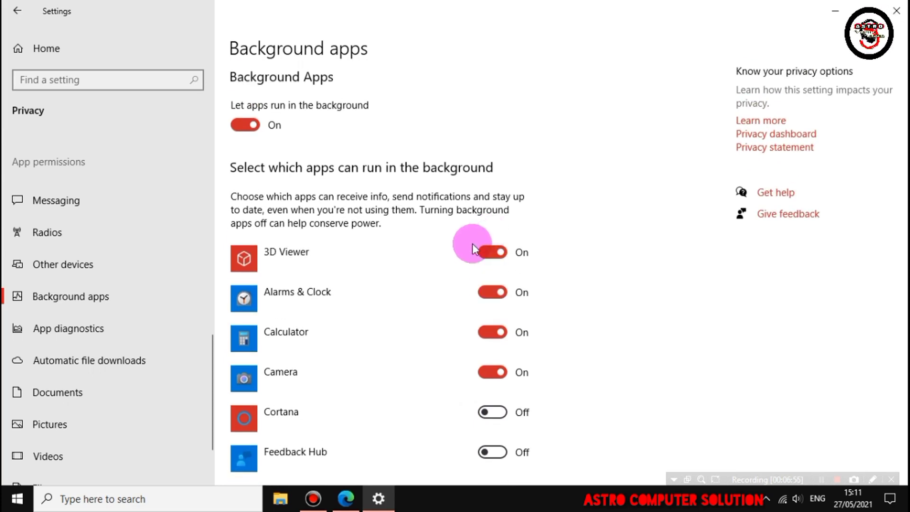
scroll(503, 297, "down", 3)
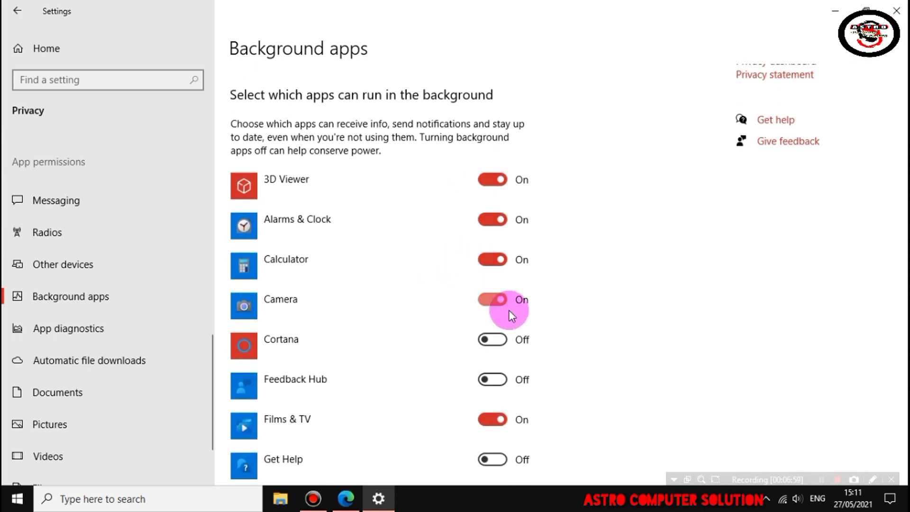
scroll(522, 291, "down", 3)
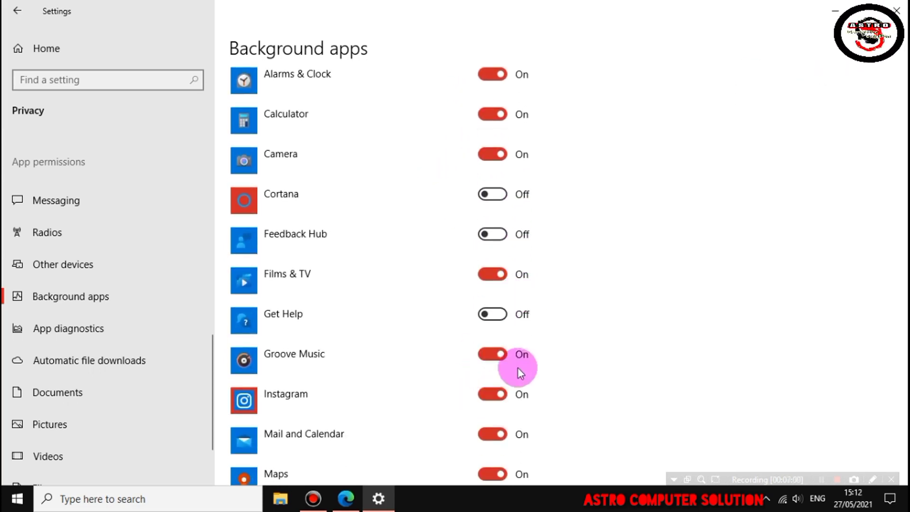
scroll(521, 354, "down", 5)
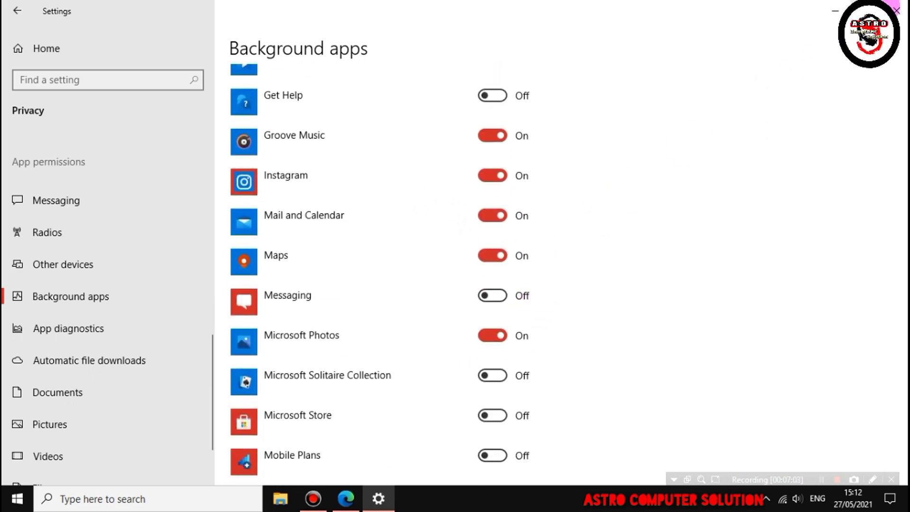
key("alt+F4")
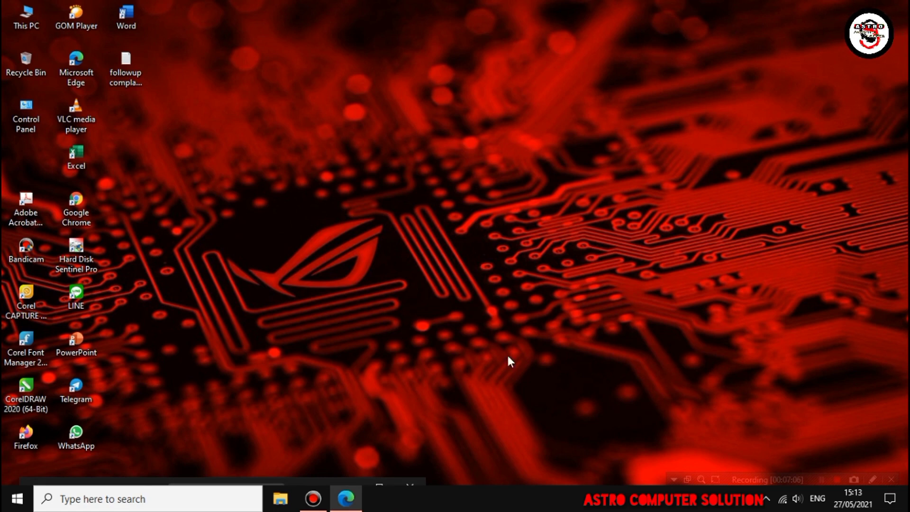
Reopen Windows Settings and show the Power & sleep page of the System section
left_click(17, 498)
left_click(16, 438)
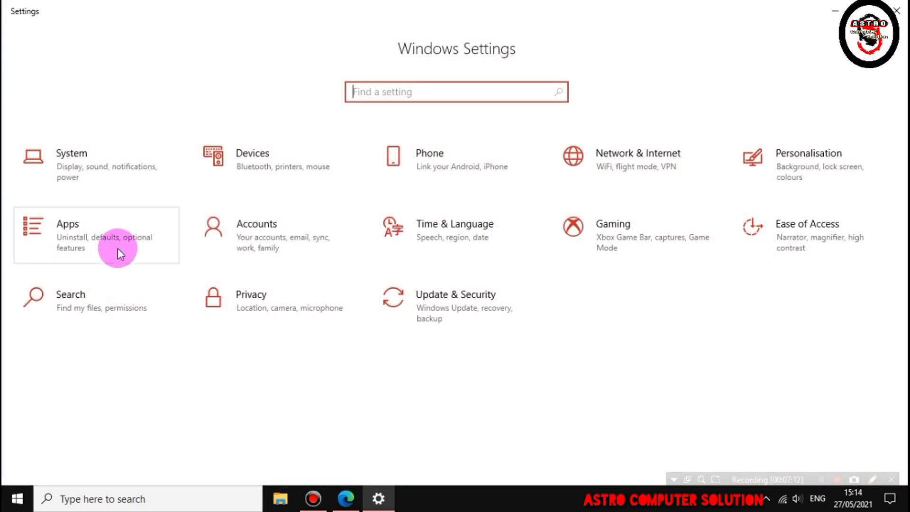
left_click(122, 182)
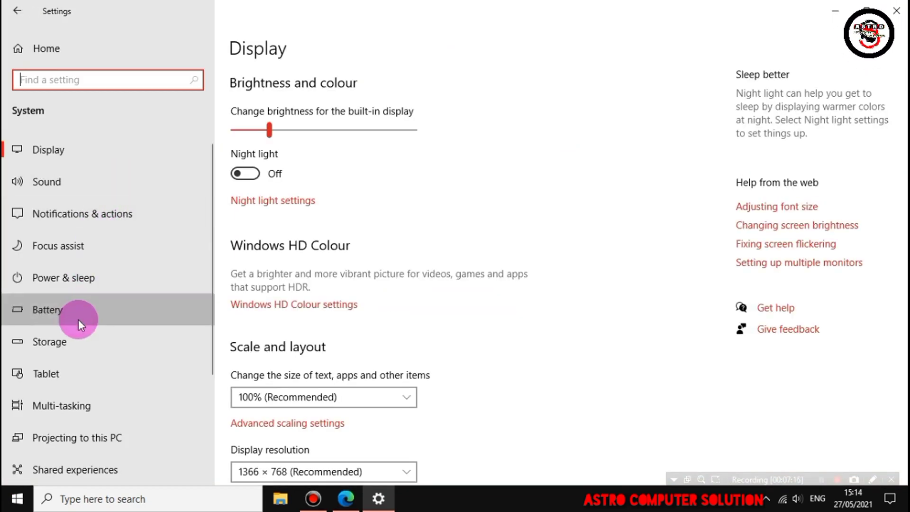
left_click(136, 299)
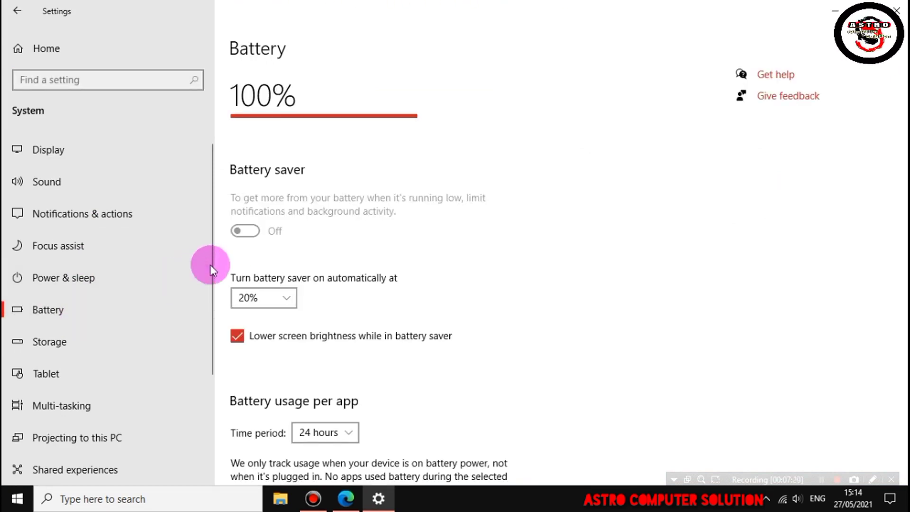
left_click(105, 282)
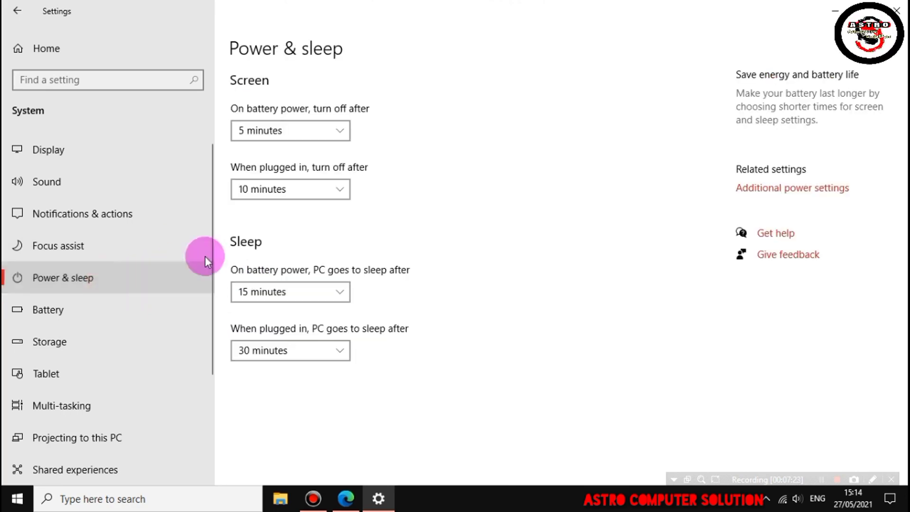
Open the advanced power settings of the Balanced plan through the additional power settings
left_click(790, 189)
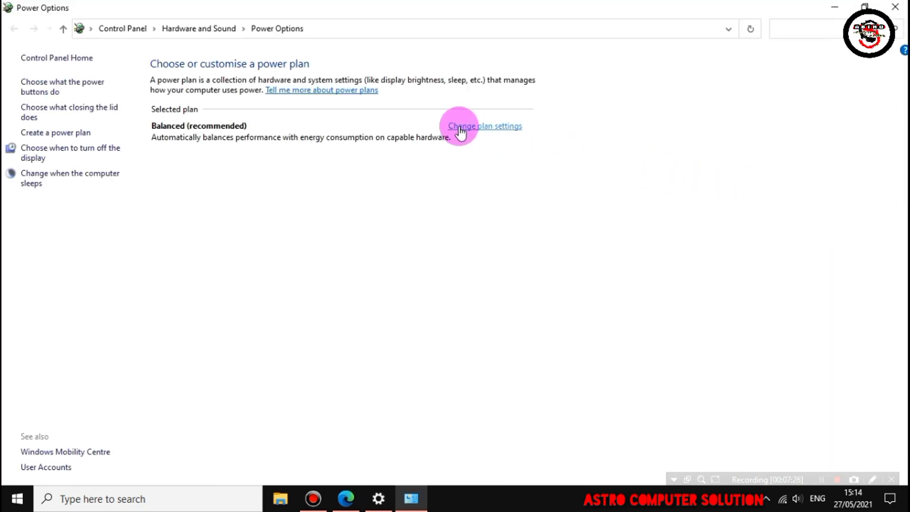
left_click(495, 129)
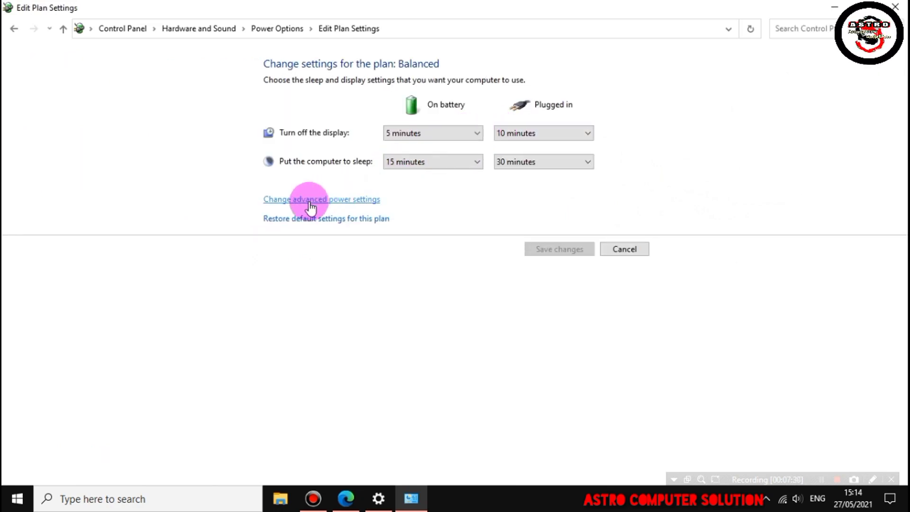
left_click(341, 201)
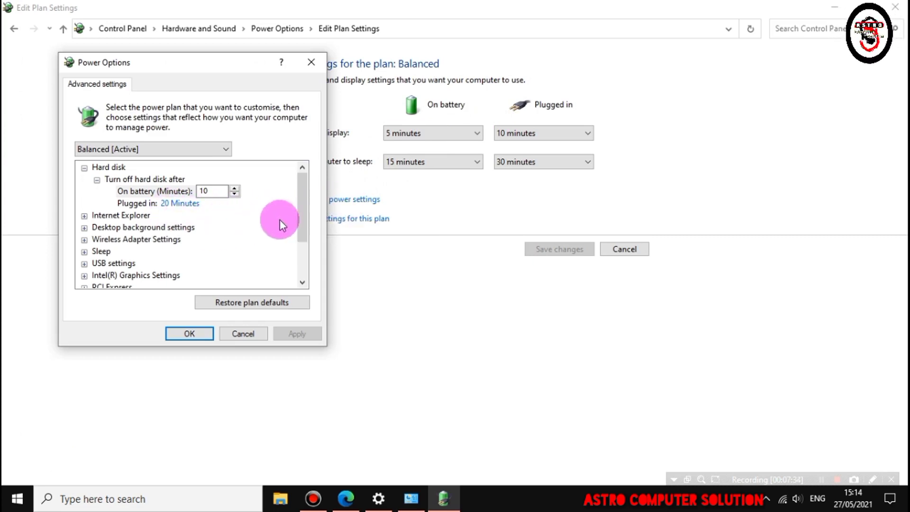
Set the on-battery maximum processor state to 90% under Processor power management
left_click_drag(302, 216, 305, 271)
left_click(85, 240)
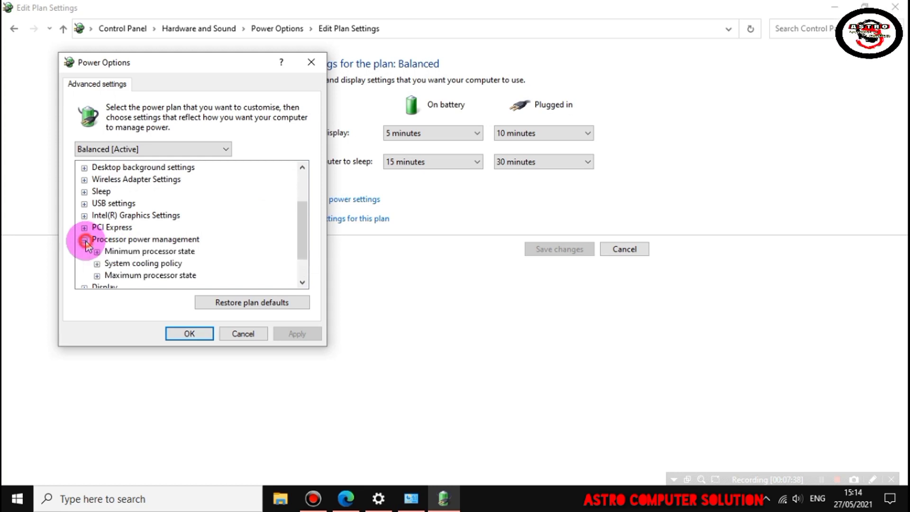
left_click(96, 276)
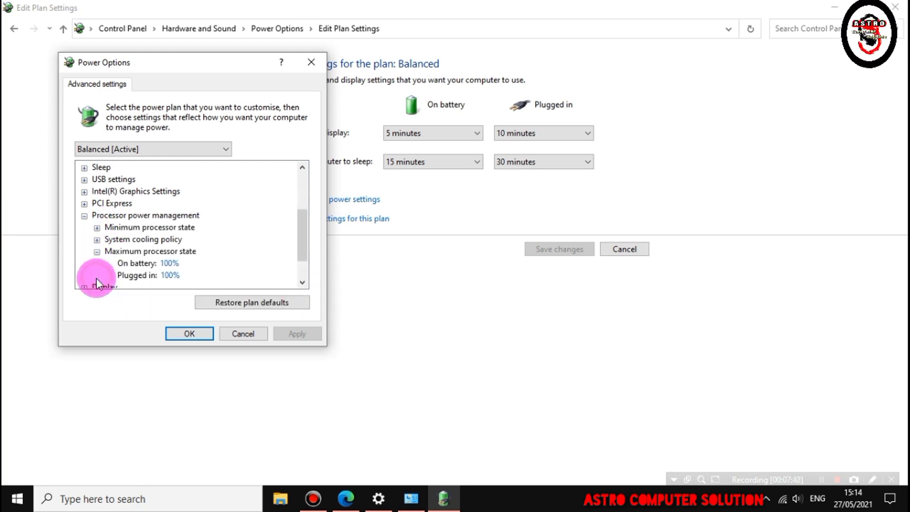
left_click(169, 266)
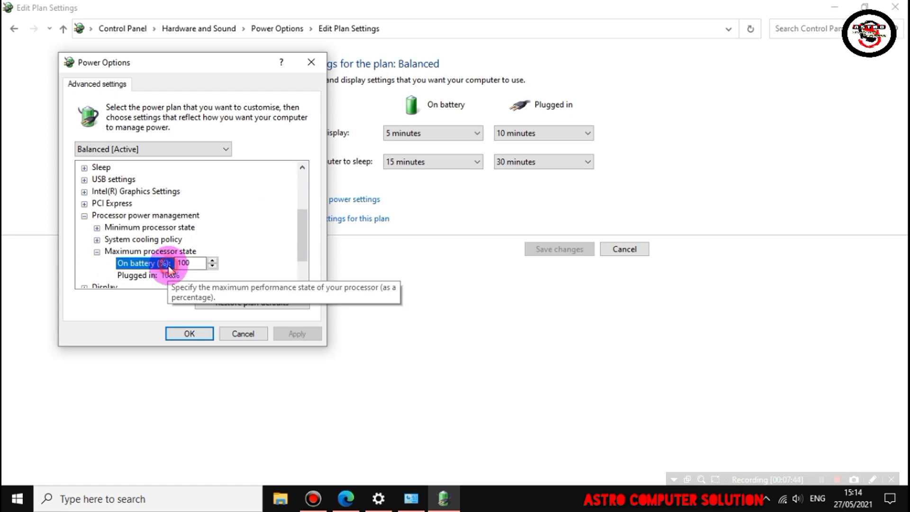
left_click(212, 266)
left_click(212, 267)
left_click(212, 266)
left_click(213, 267)
left_click(212, 266)
left_click(212, 266)
left_click(213, 266)
left_click(213, 267)
left_click(212, 266)
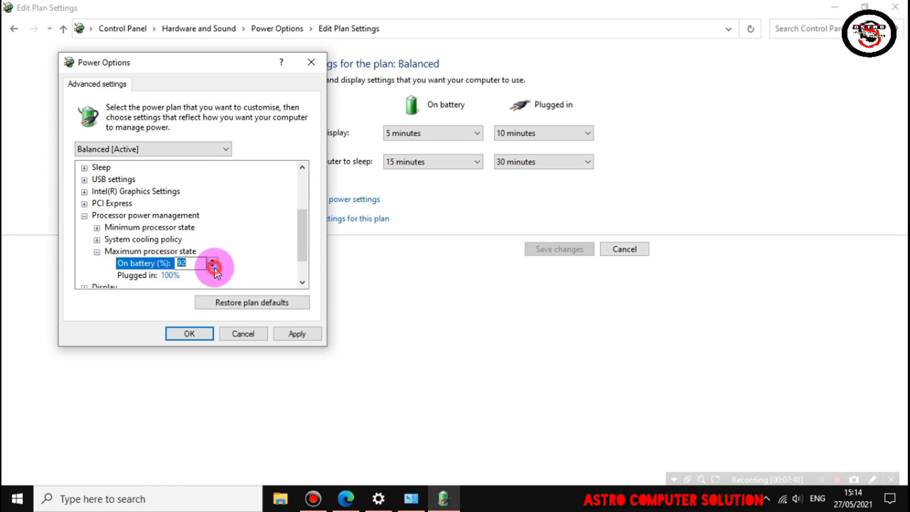
left_click(212, 267)
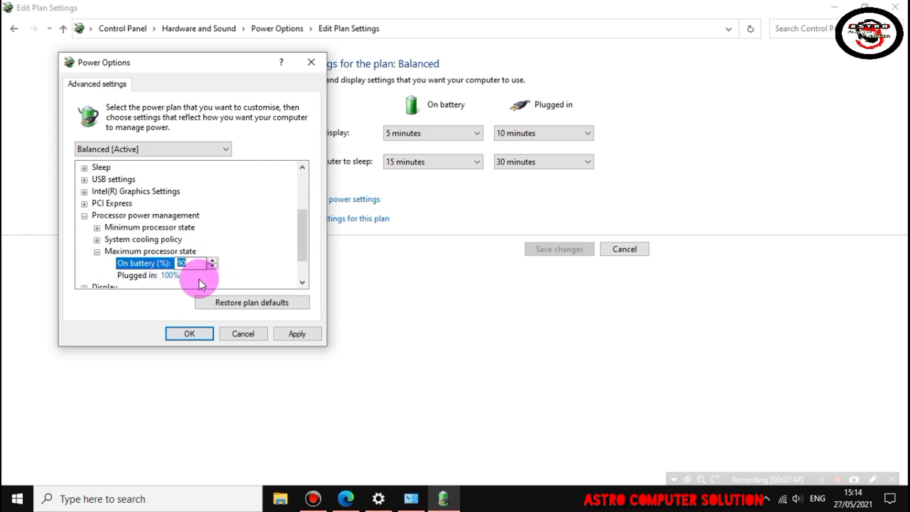
Set the plugged-in maximum processor state to 90%
left_click(178, 277)
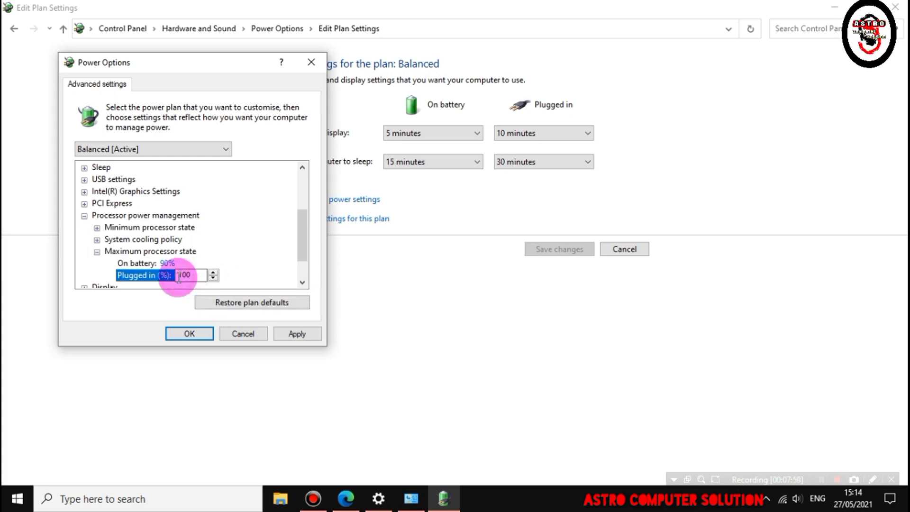
left_click(212, 278)
left_click(213, 279)
left_click(213, 278)
left_click(213, 279)
left_click(212, 279)
left_click(213, 278)
left_click(213, 278)
left_click(212, 279)
left_click(212, 278)
left_click(213, 278)
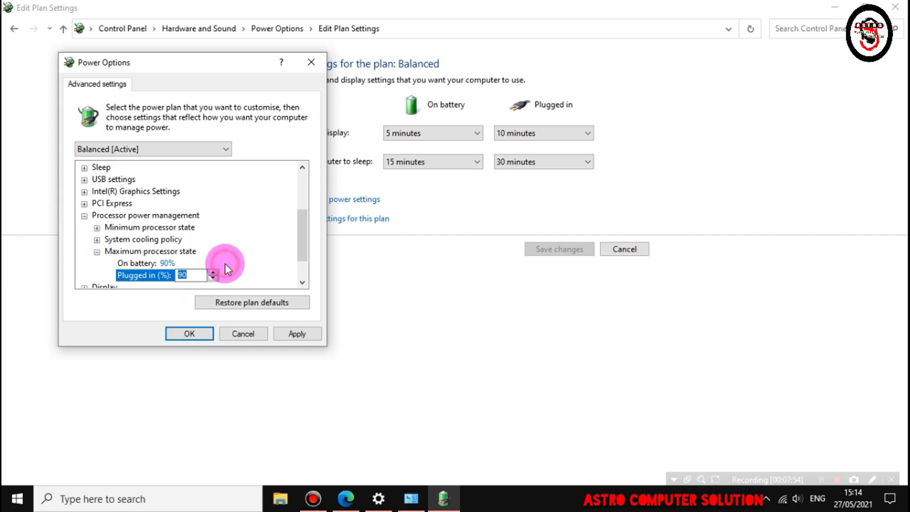
Apply the processor state changes in Power Options and close the plan settings and Windows Settings
left_click(131, 264)
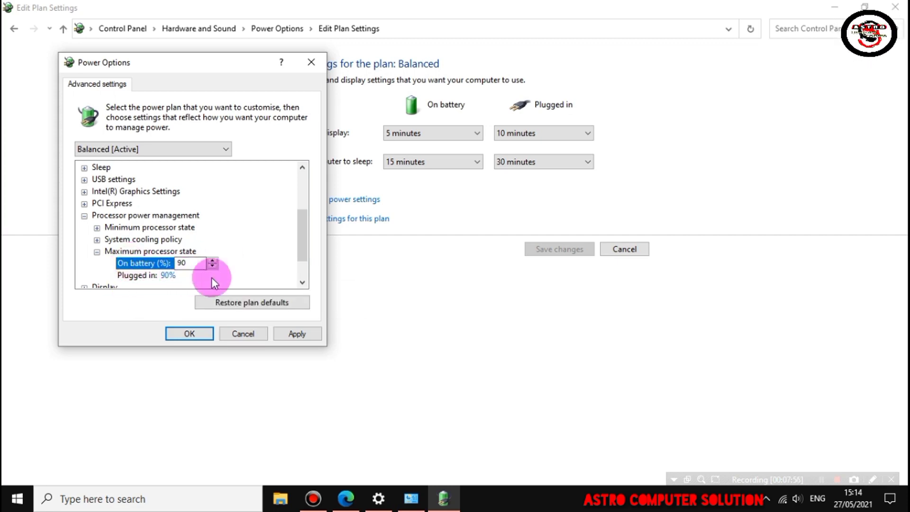
left_click(289, 334)
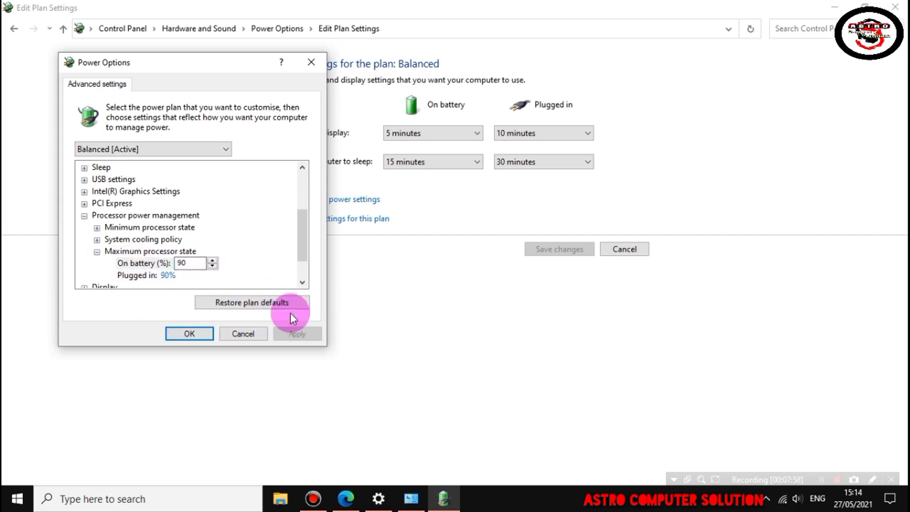
left_click(201, 332)
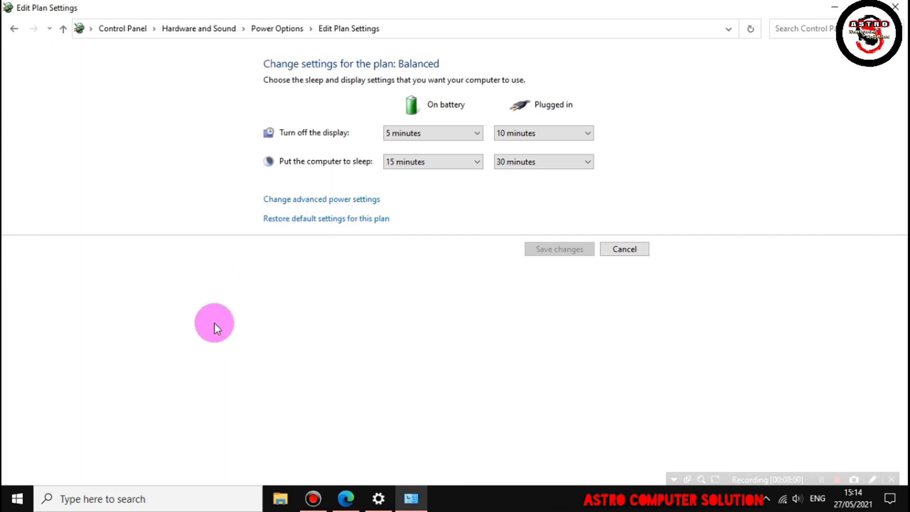
left_click(903, 9)
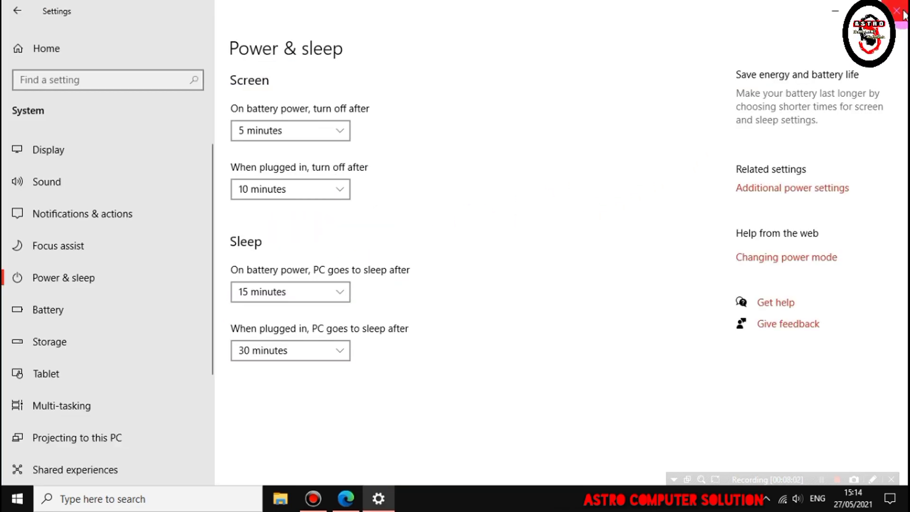
left_click(904, 12)
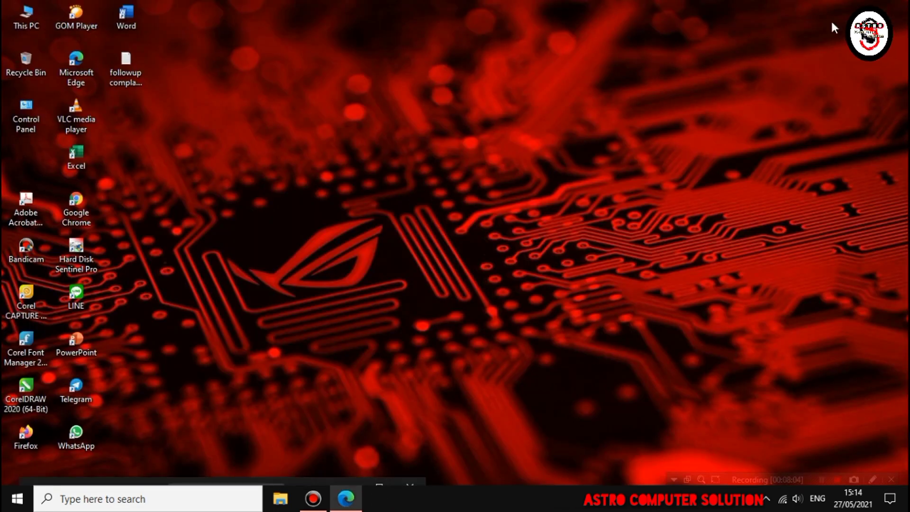
Search Windows for "system config" and open the System Configuration app
left_click(203, 499)
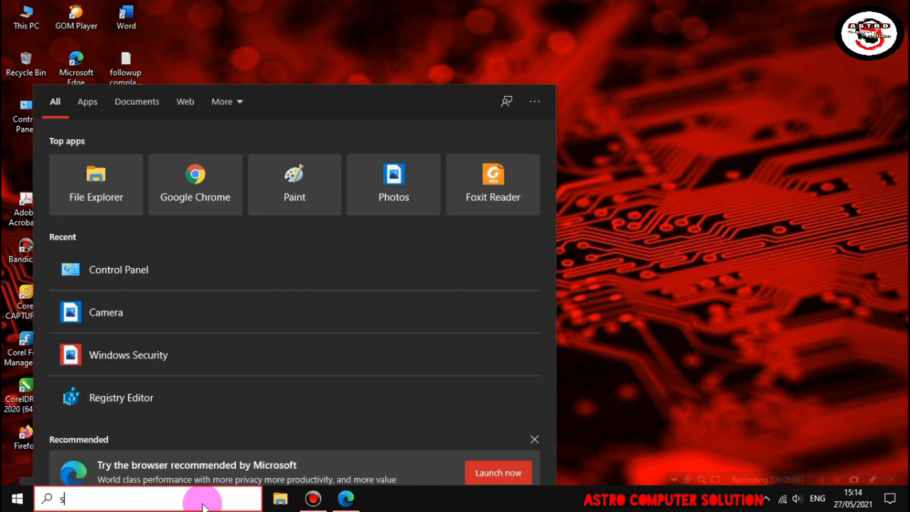
type("sysr")
key("BackSpace")
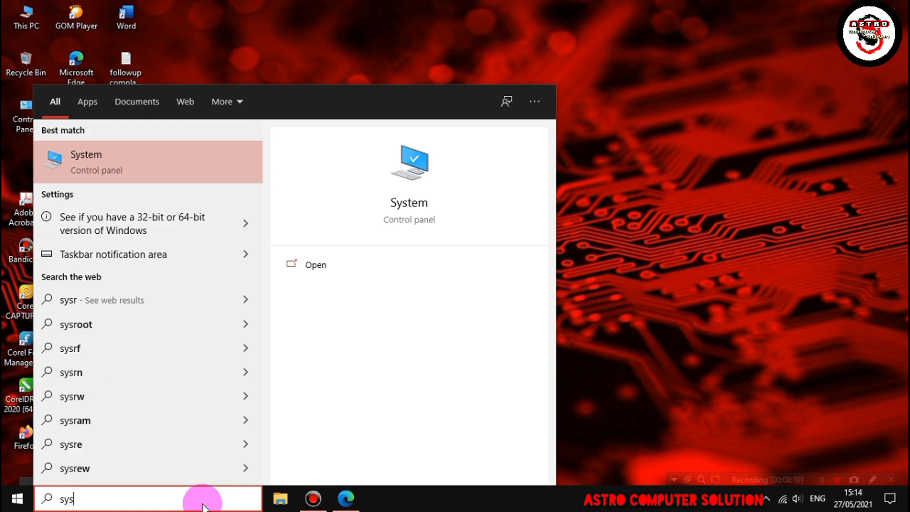
type("te")
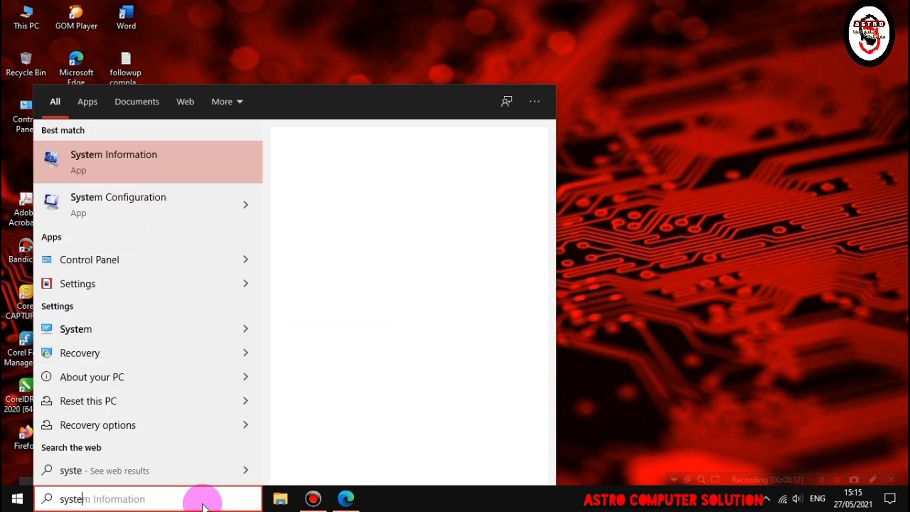
type("m config")
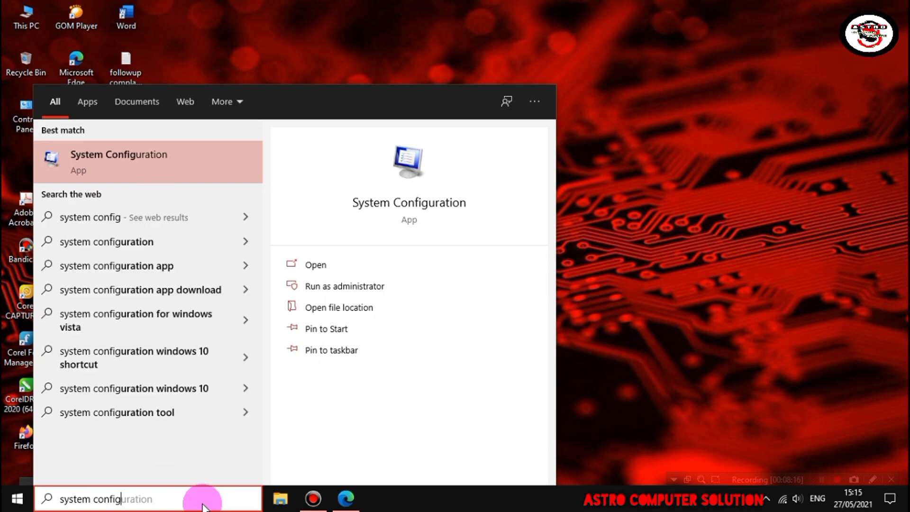
left_click(162, 158)
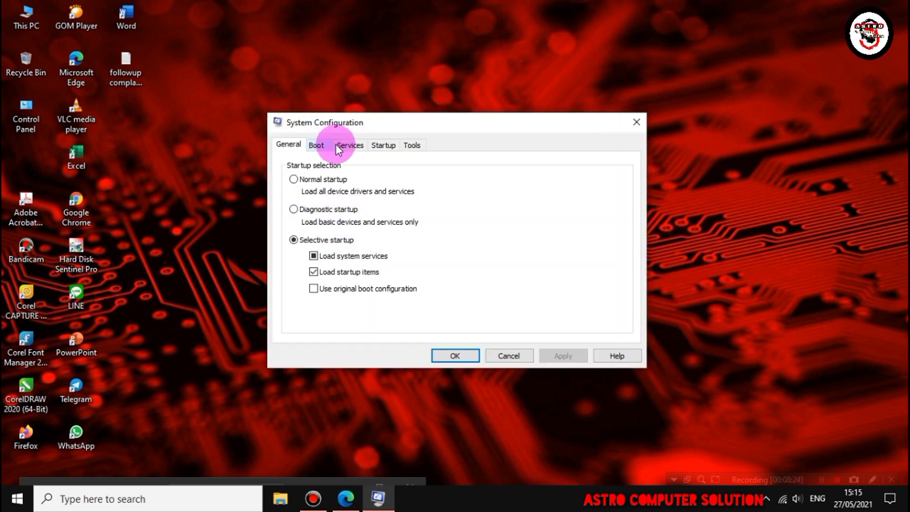
Hide all Microsoft services in System Configuration, then disable all the remaining services and apply the change
left_click(344, 151)
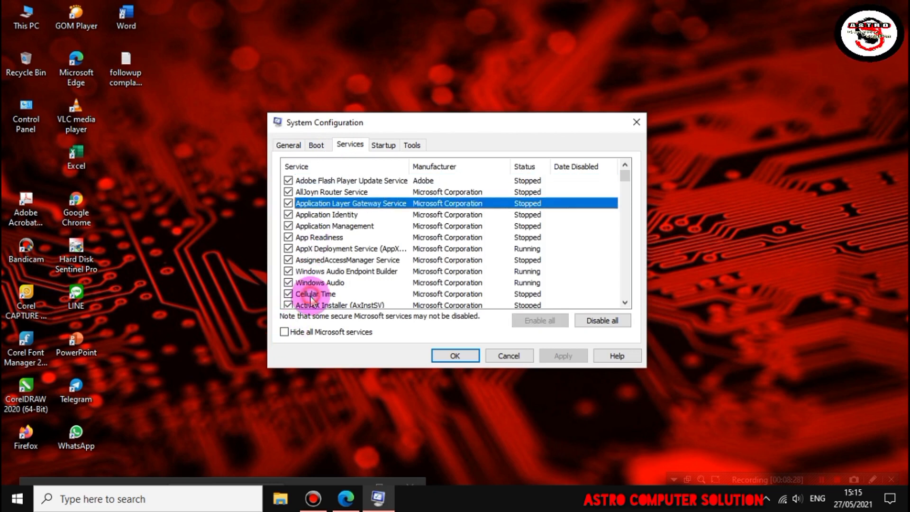
left_click(311, 203)
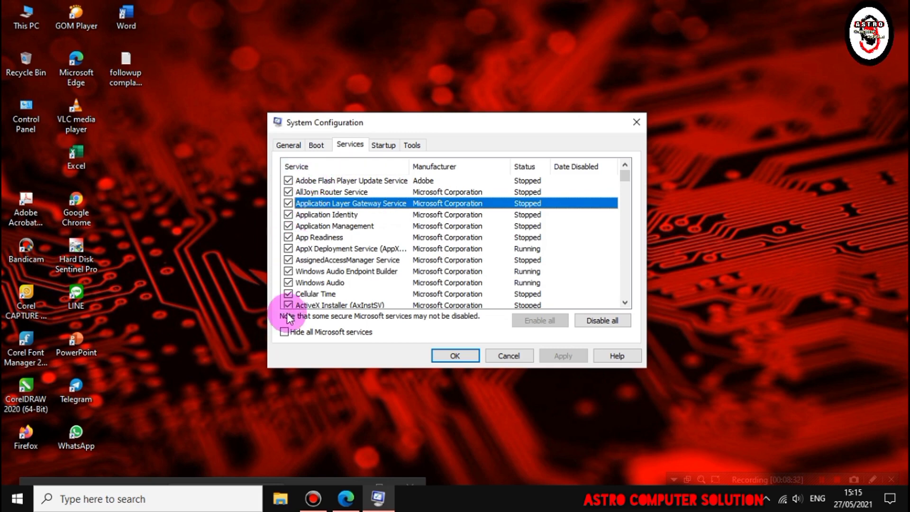
left_click(285, 332)
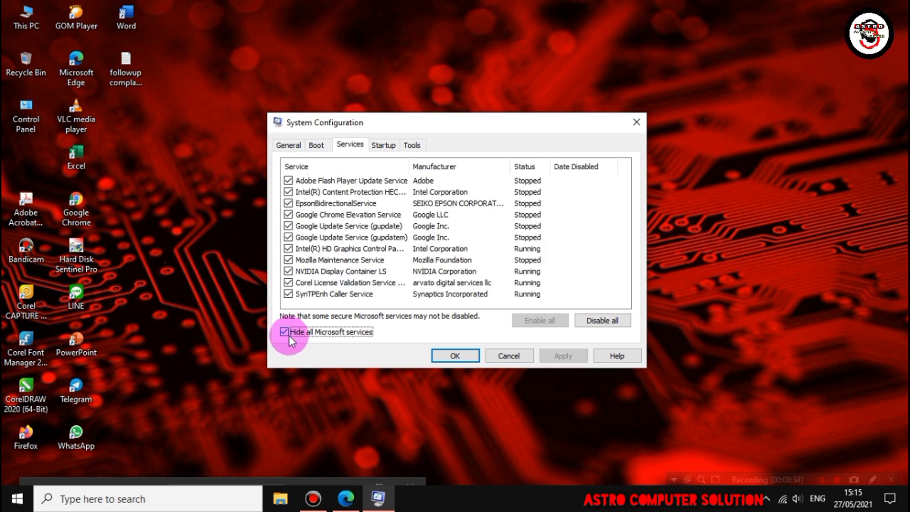
left_click(601, 323)
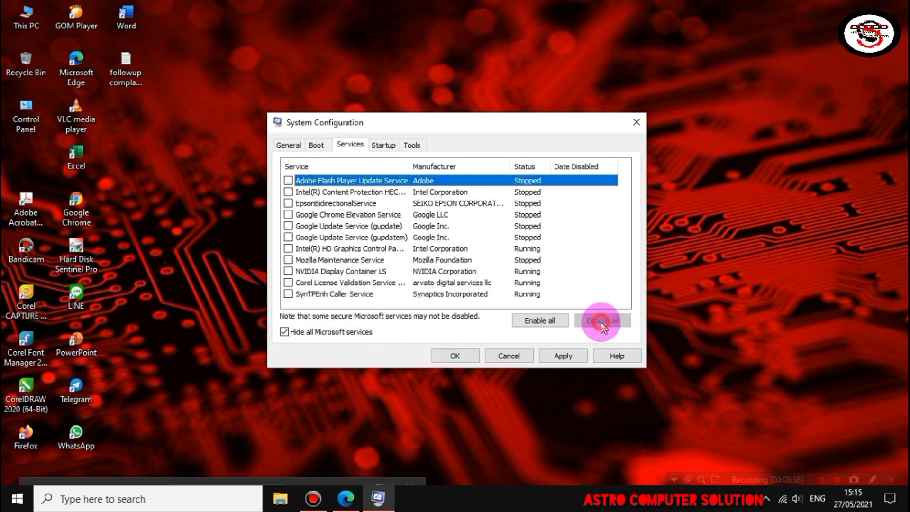
left_click(560, 356)
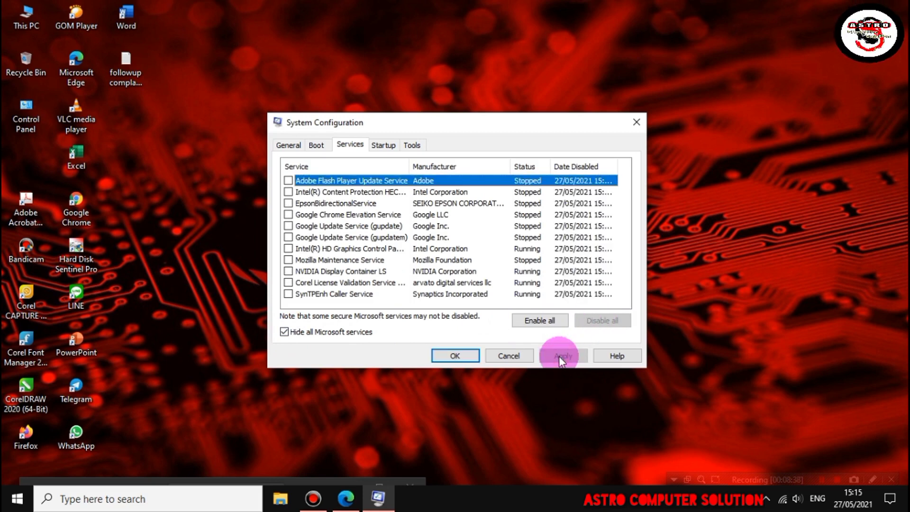
Close System Configuration without restarting the computer and refresh the desktop
left_click(455, 356)
left_click(394, 274)
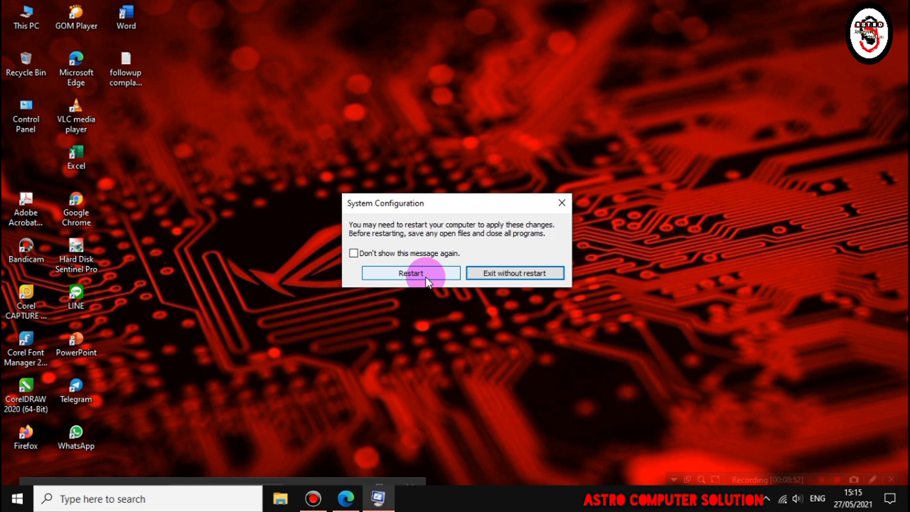
left_click(505, 272)
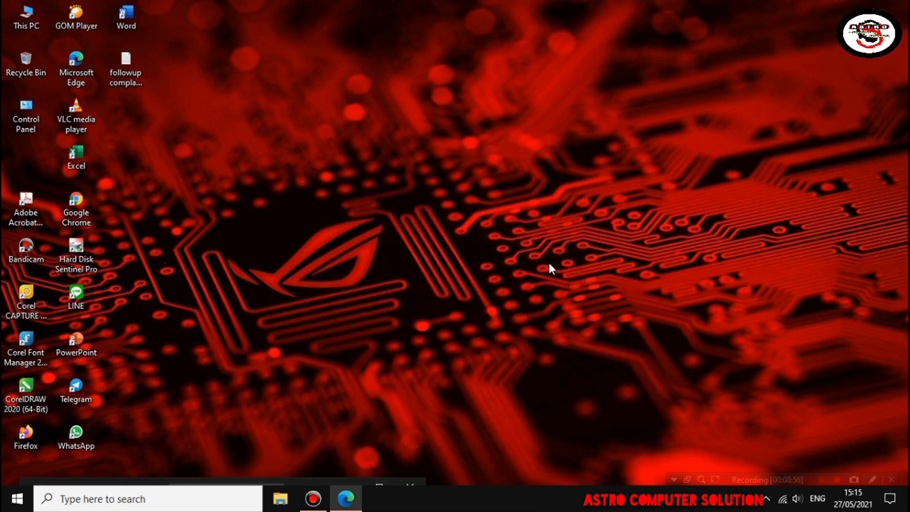
right_click(442, 235)
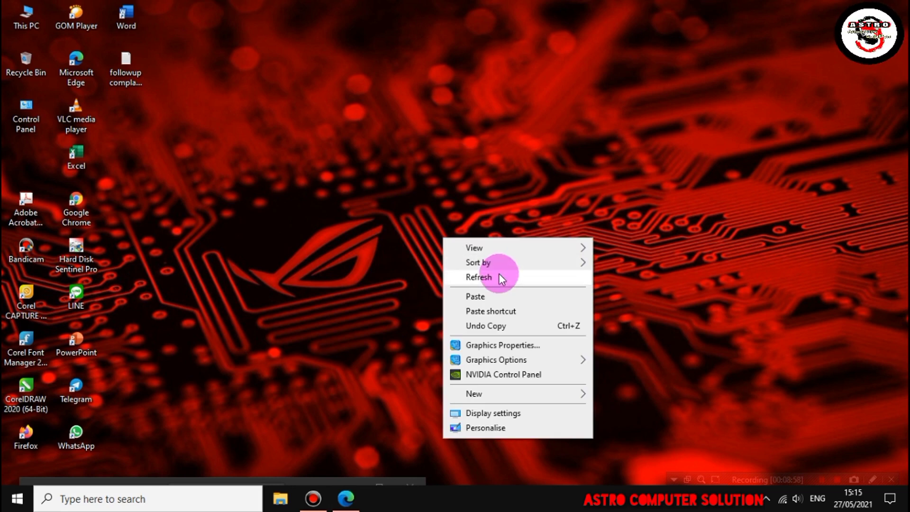
left_click(499, 273)
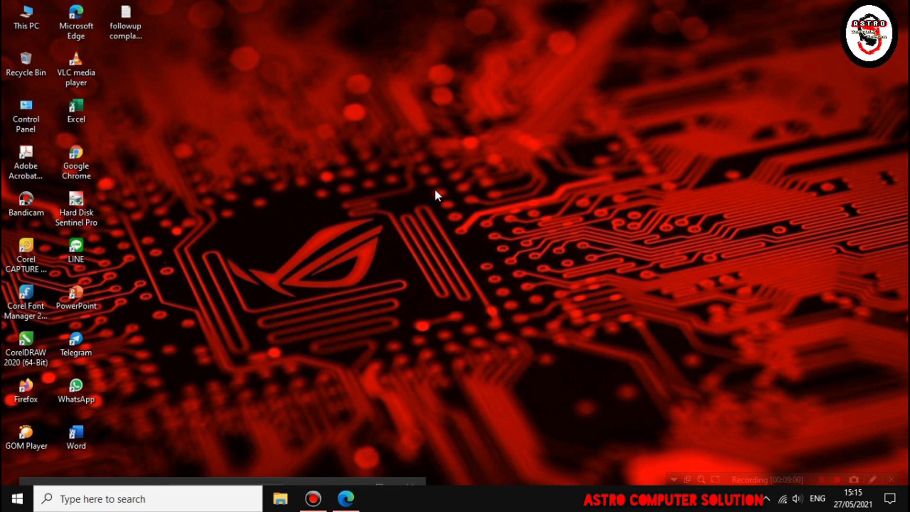